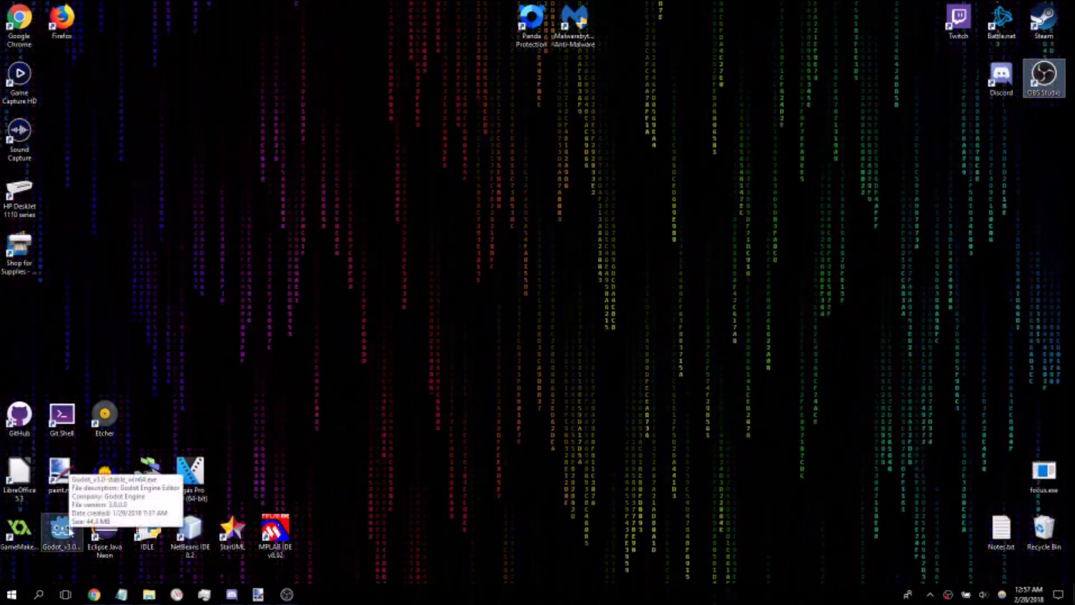
Launch Godot and start importing a project, browsing to the Godot 3 0 Projects folder inside Programming.
double_click(68, 530)
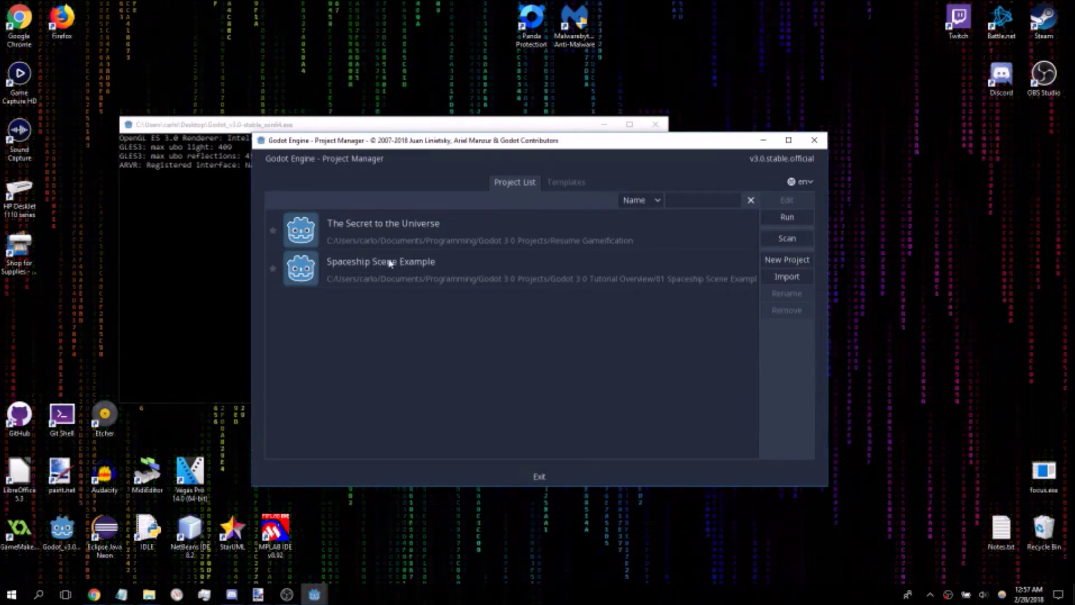
click(787, 277)
click(660, 345)
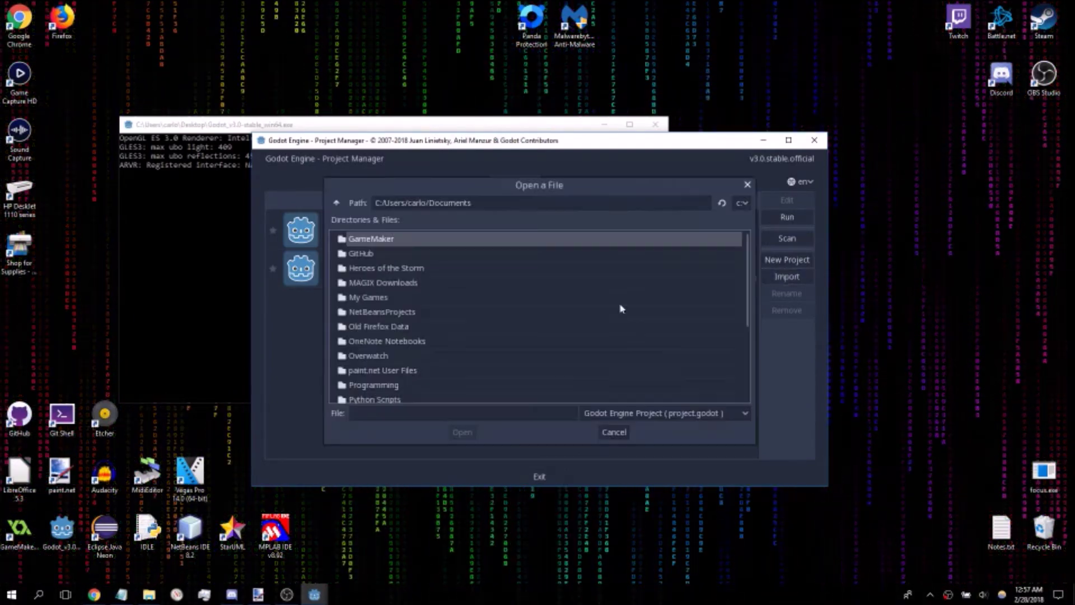
double_click(376, 385)
double_click(390, 258)
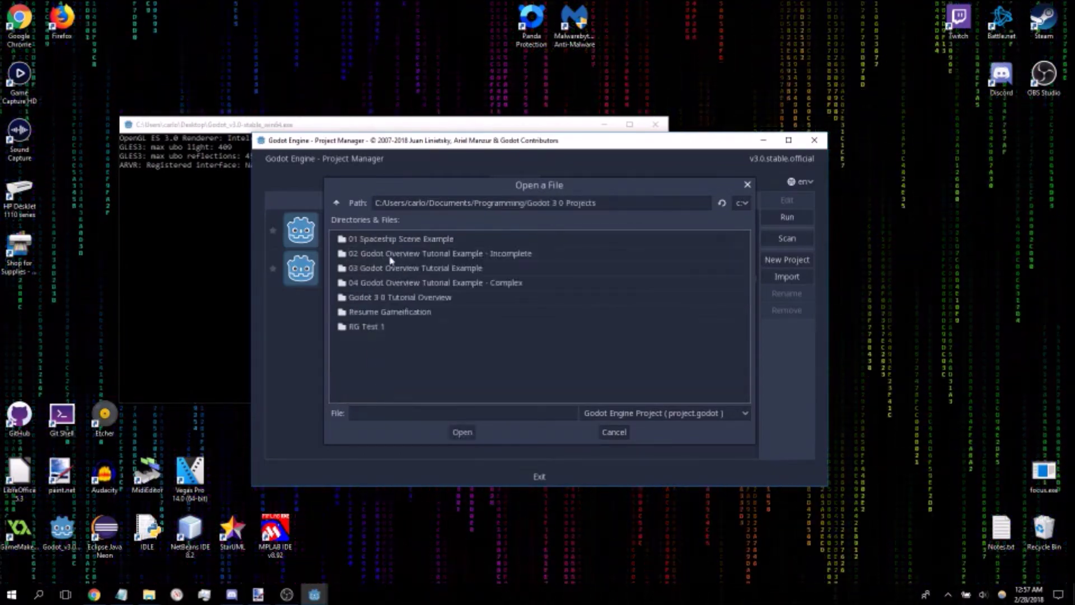
Import and open project.godot from the 01 Spaceship Scene Example folder inside Godot 3 0 Tutorial Overview.
click(389, 311)
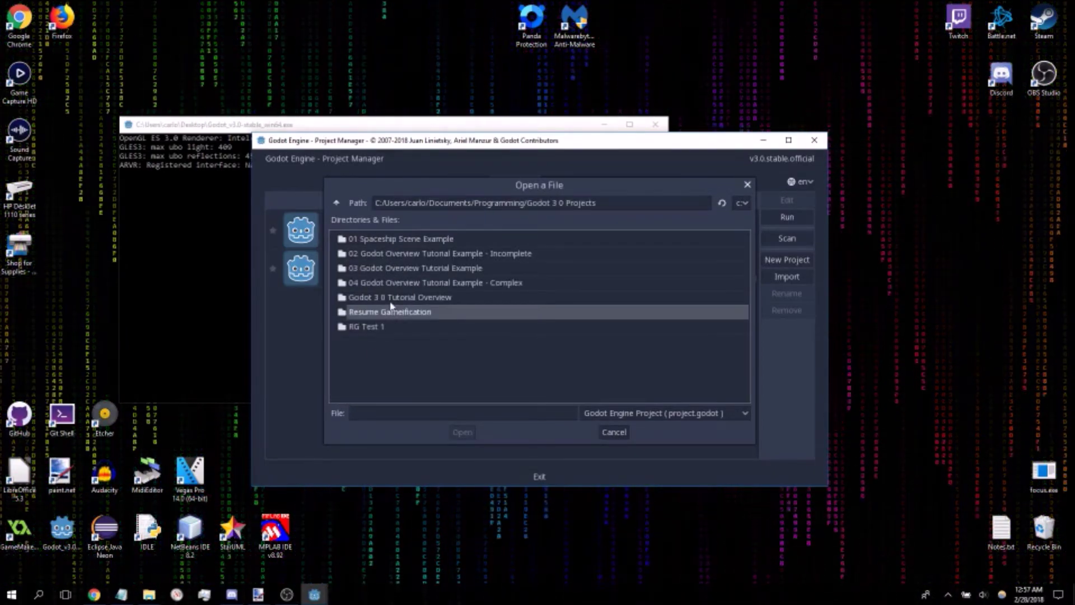
double_click(391, 297)
click(403, 238)
double_click(403, 239)
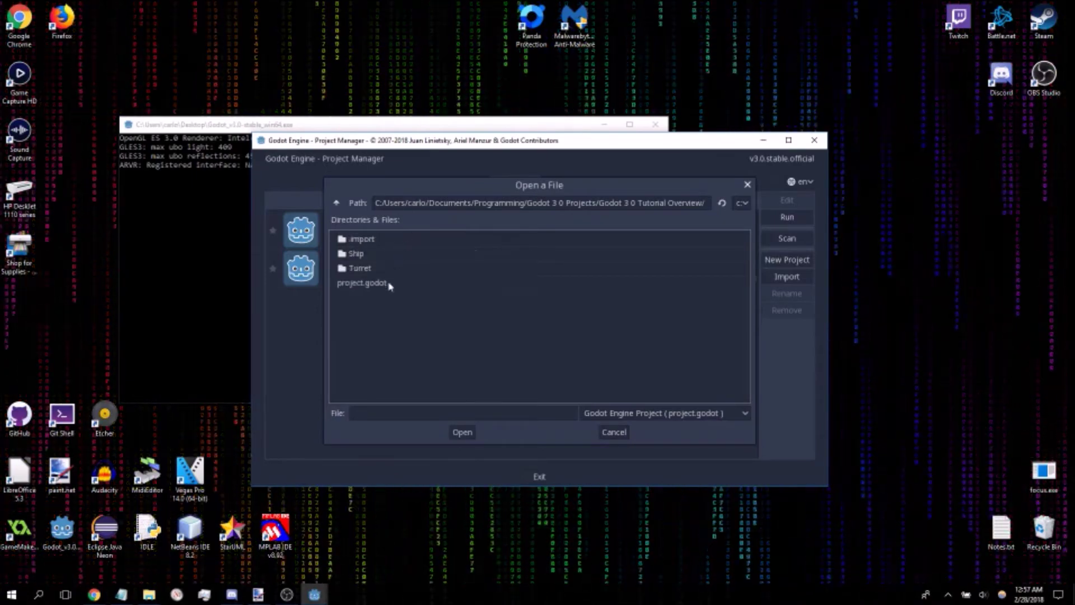
double_click(389, 282)
click(492, 382)
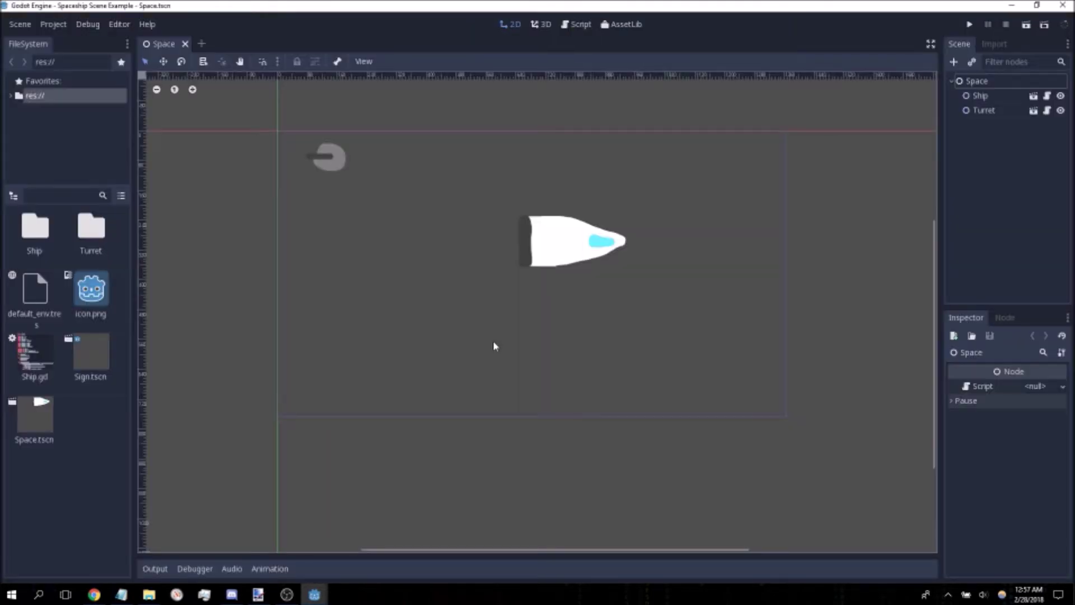
Run the project, test turning the ship and moving it forward and backward, and close the game window.
click(970, 25)
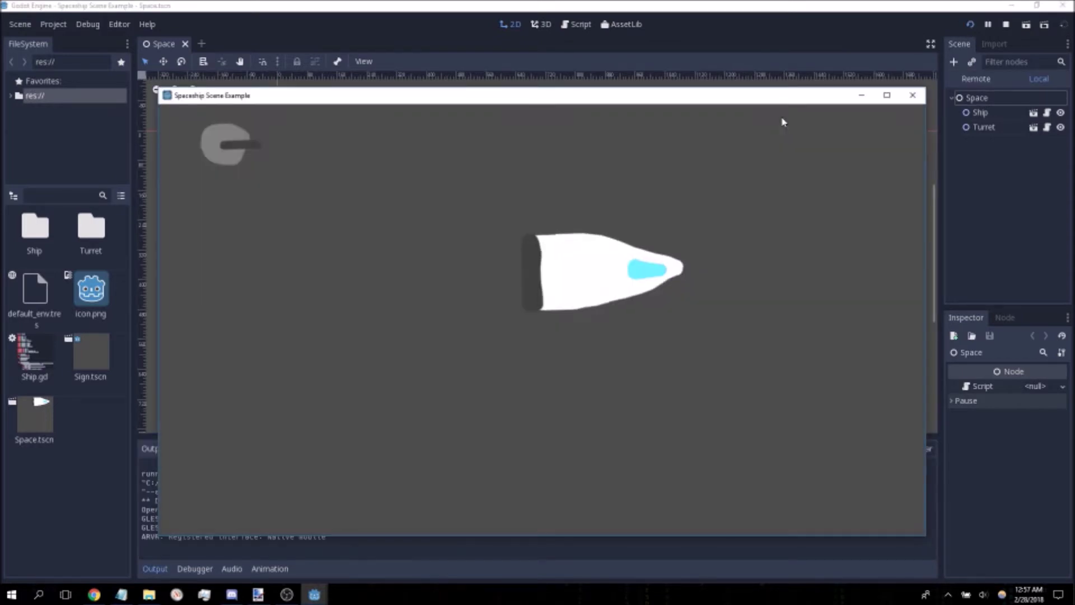
key(Left)
key(Right)
key(Up)
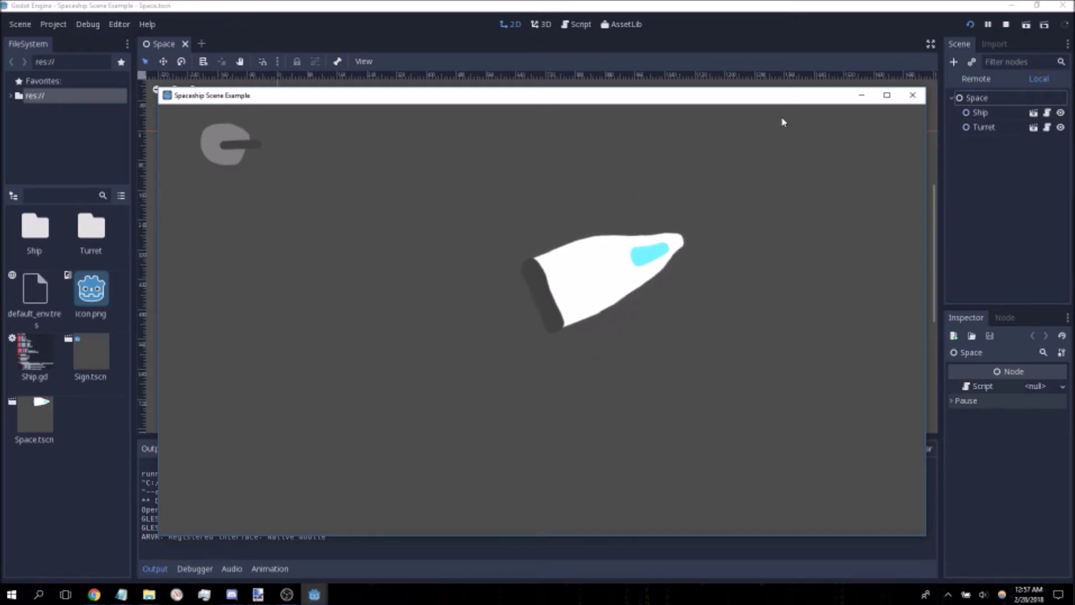
key(Down)
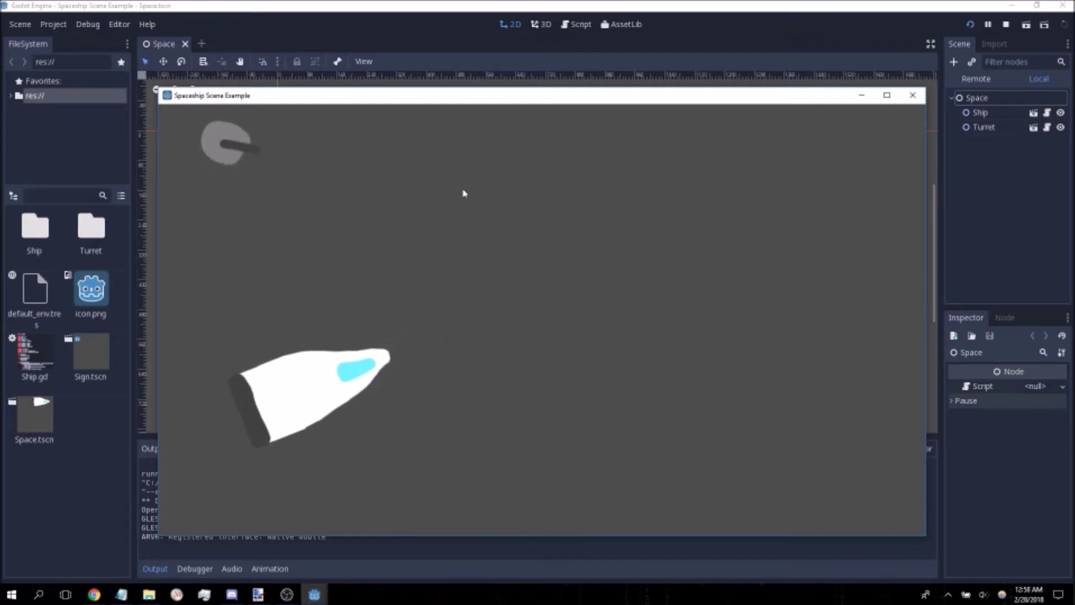
click(913, 96)
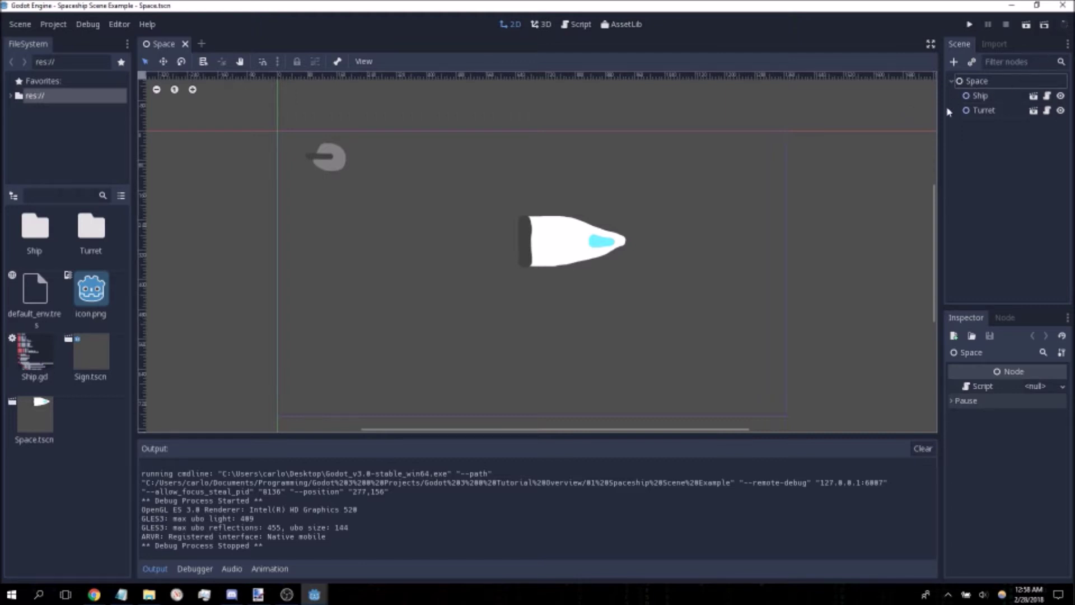
Open Ship.tscn from the Ship folder to view it, and return to the Space scene.
click(997, 84)
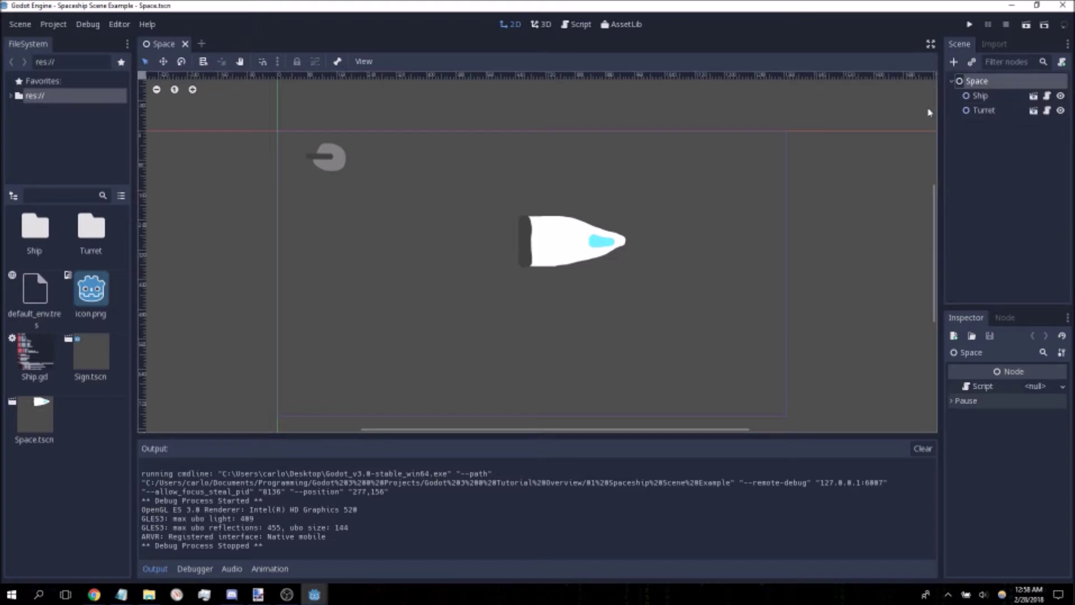
double_click(35, 232)
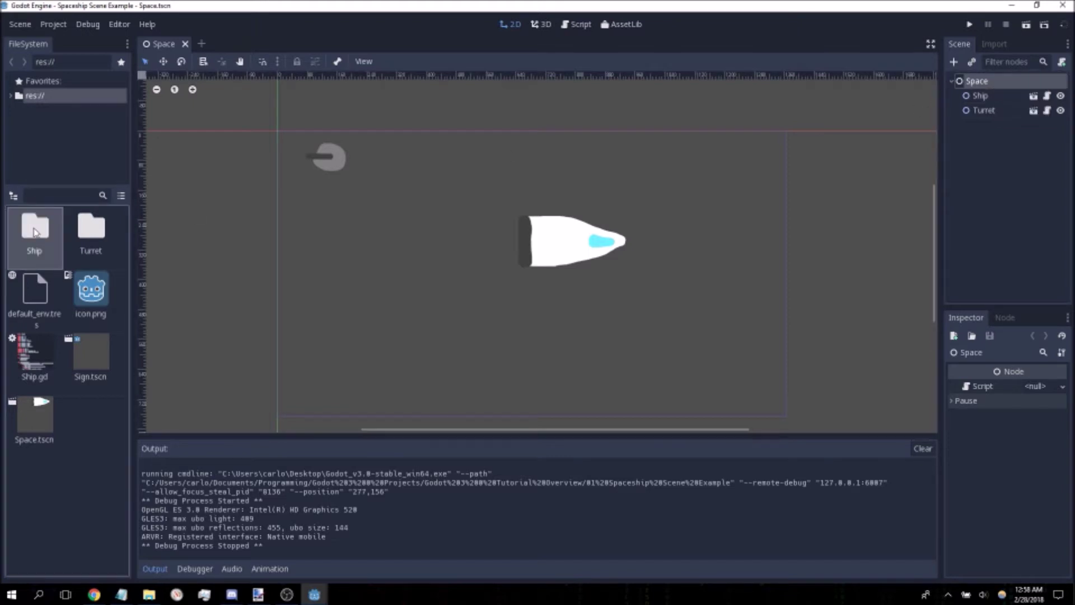
double_click(46, 292)
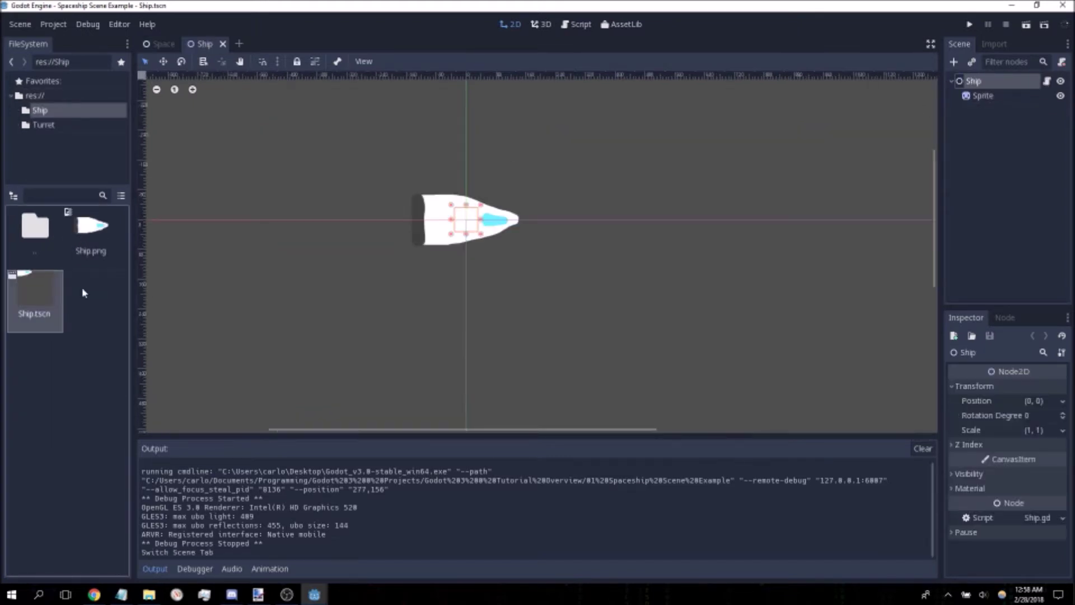
click(163, 45)
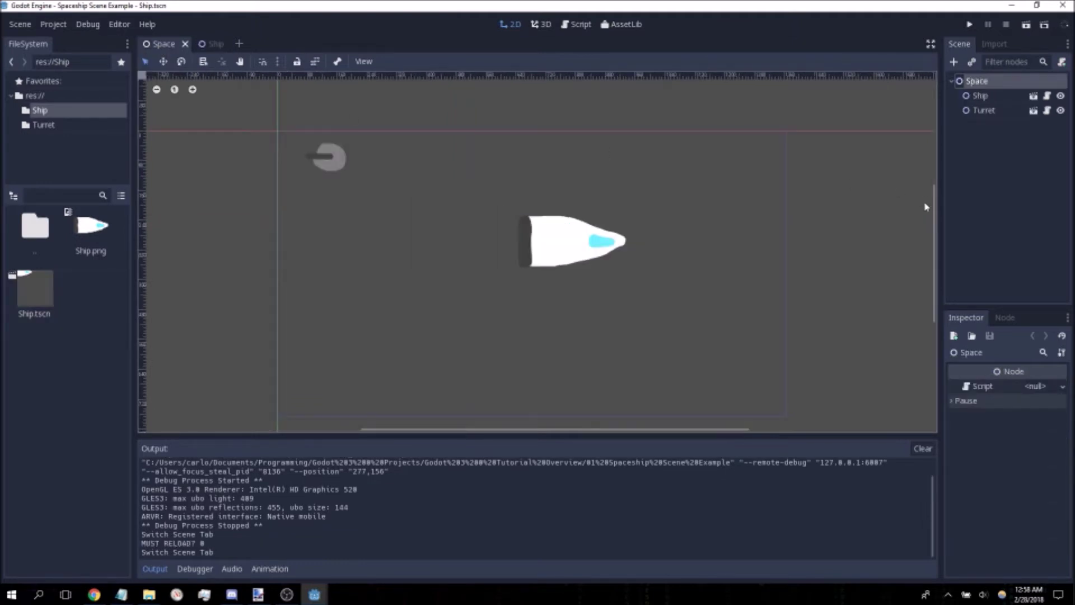
Instance Ship.tscn in the Space scene, place it below the turret beside the original ship, and test-run the project.
click(972, 62)
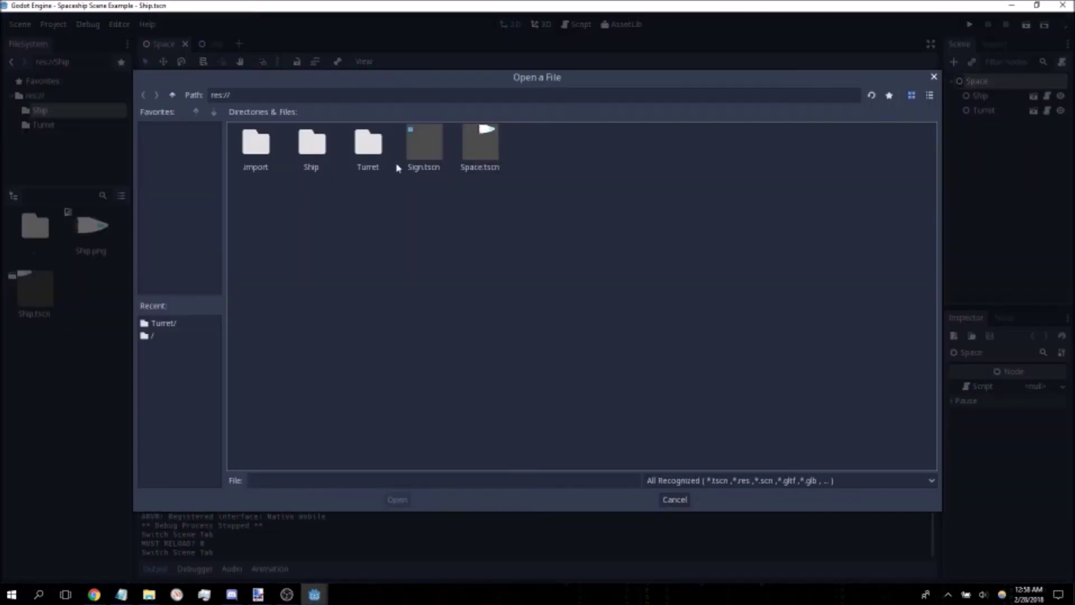
double_click(328, 159)
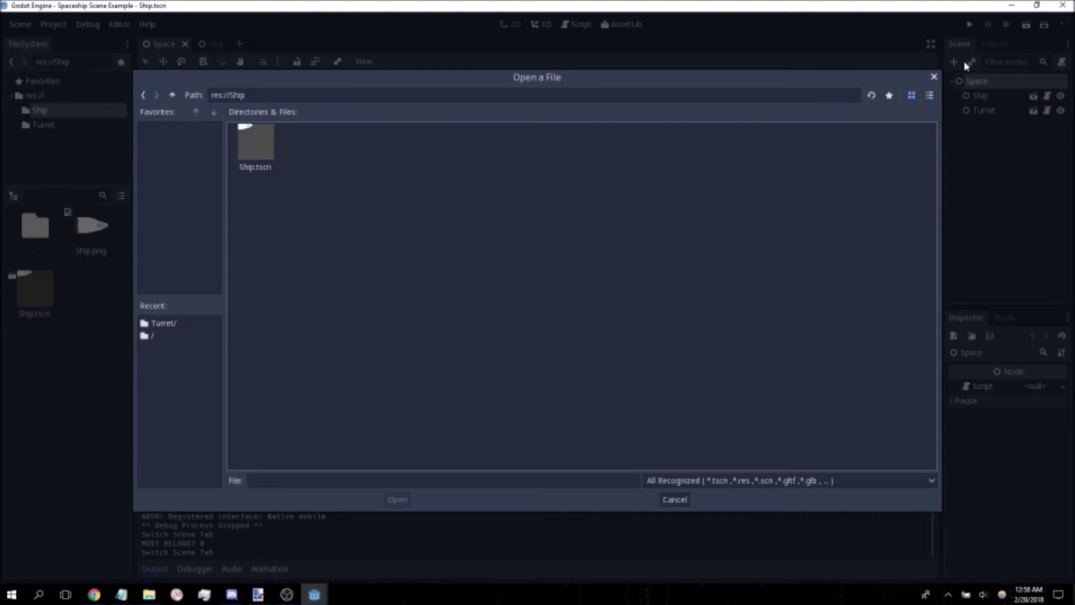
double_click(259, 158)
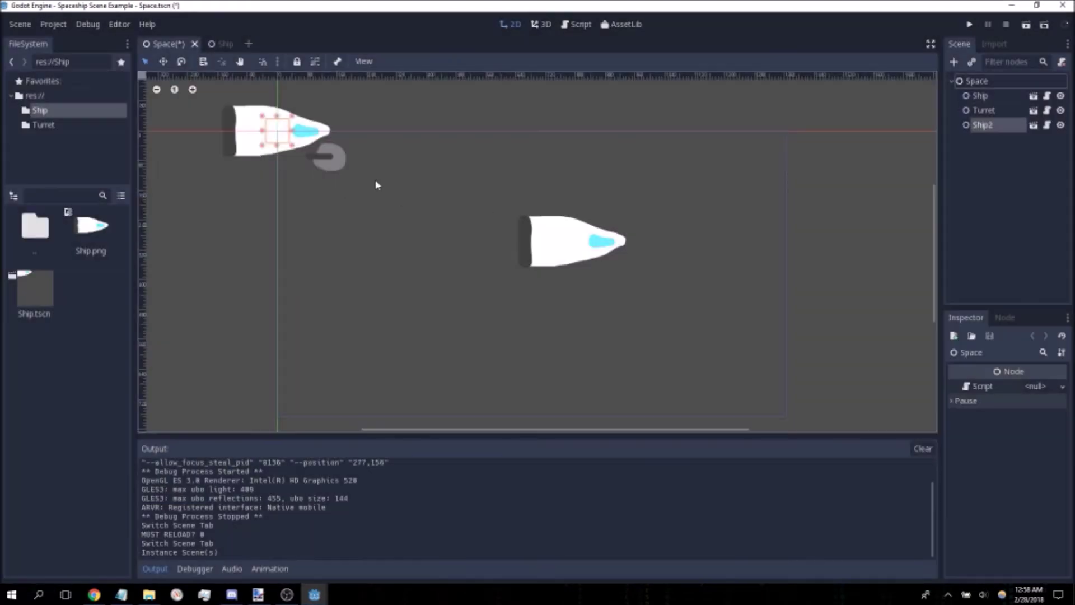
drag(278, 138, 368, 240)
click(968, 26)
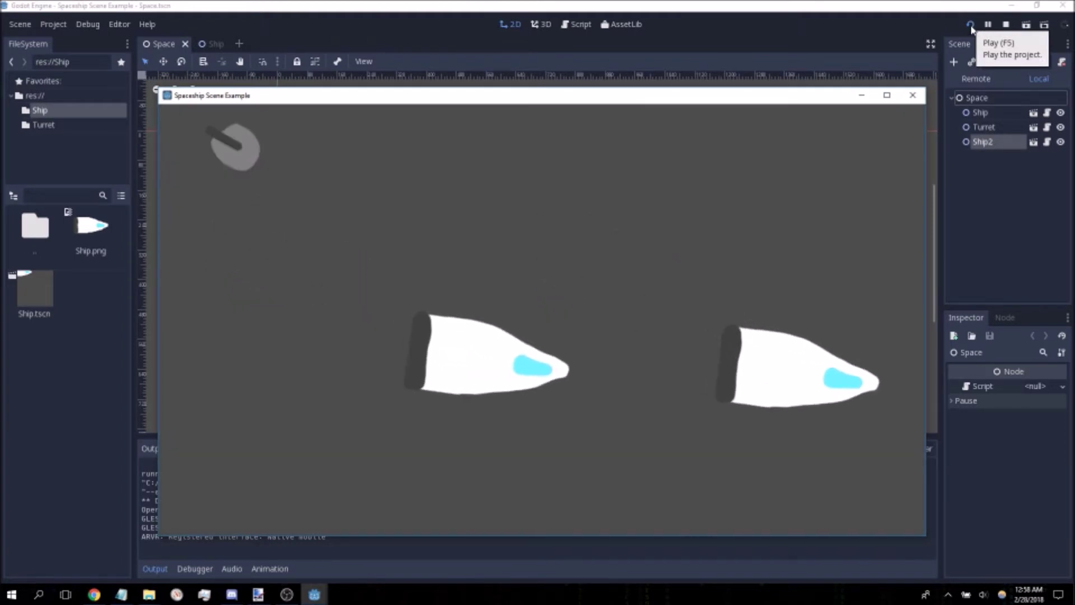
click(913, 107)
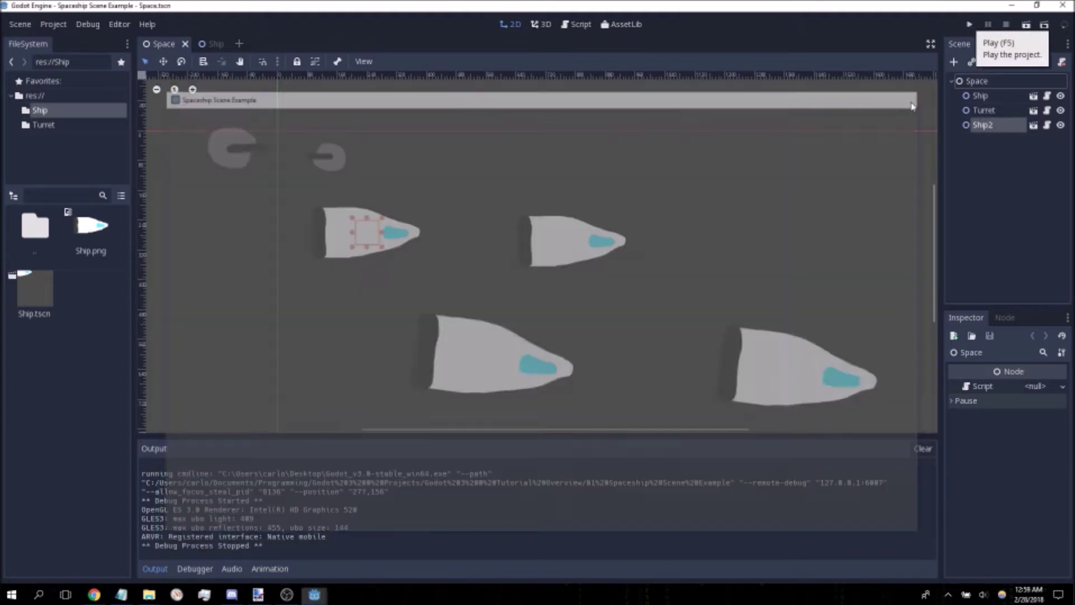
Delete the Ship2 node from the Space scene.
right_click(986, 129)
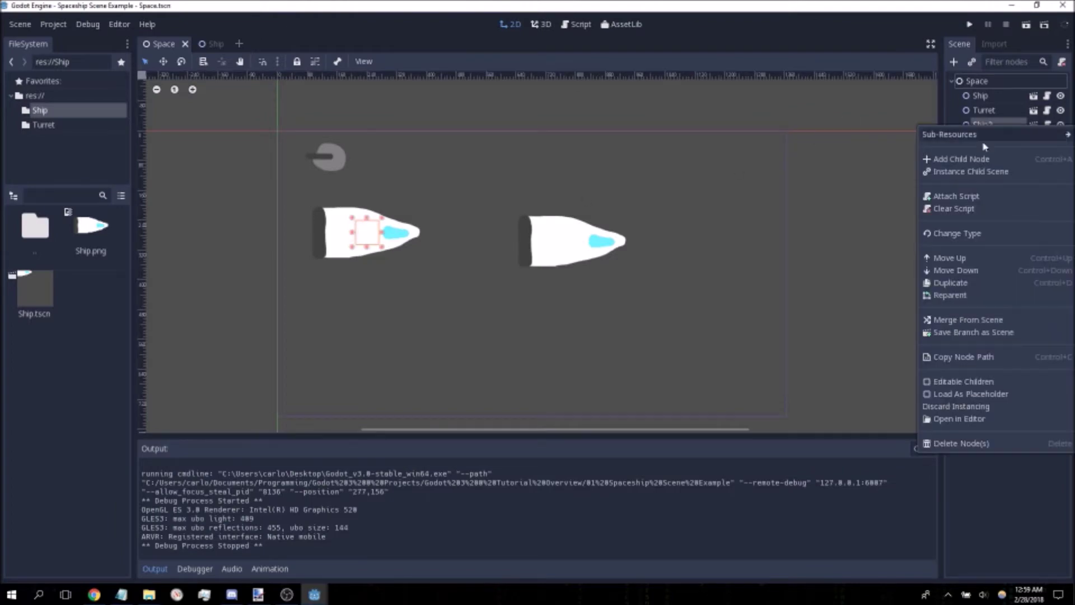
click(960, 438)
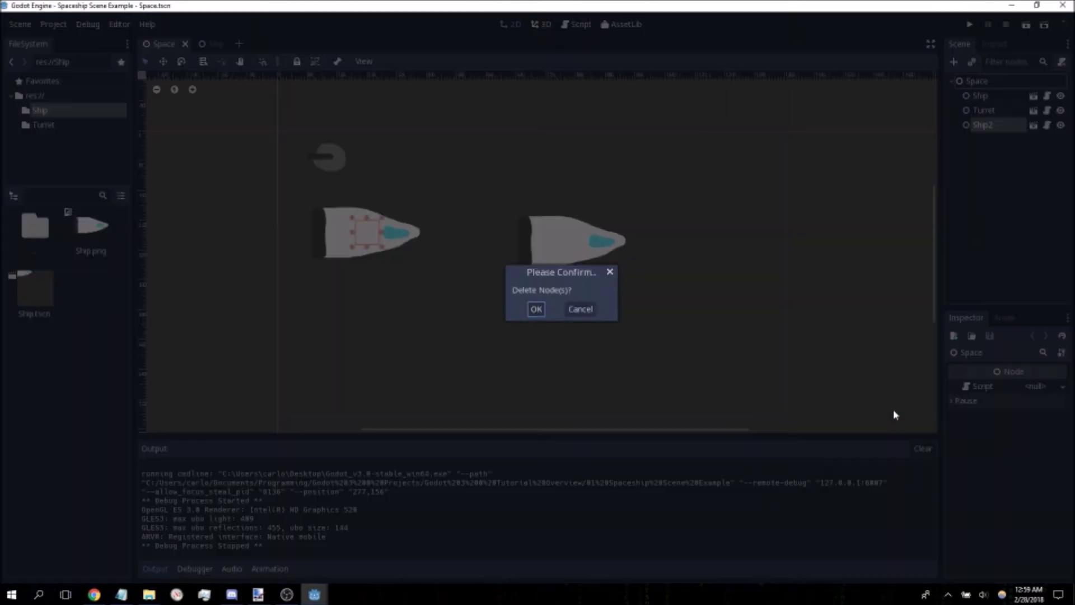
click(535, 309)
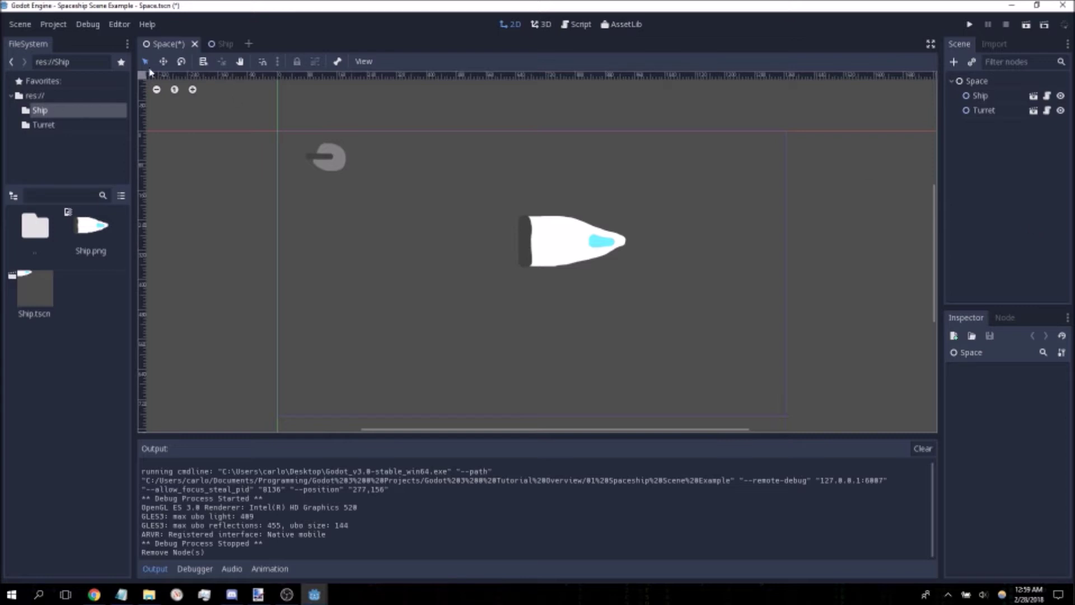
Look over the Ship scene and create a new scene with a plain Node as its root.
click(216, 44)
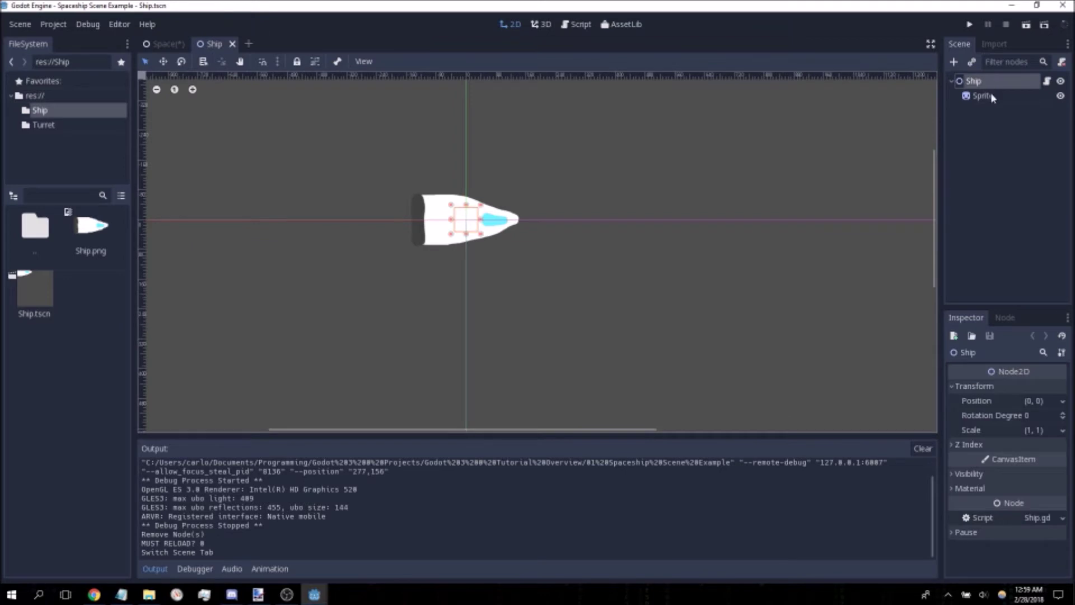
click(164, 43)
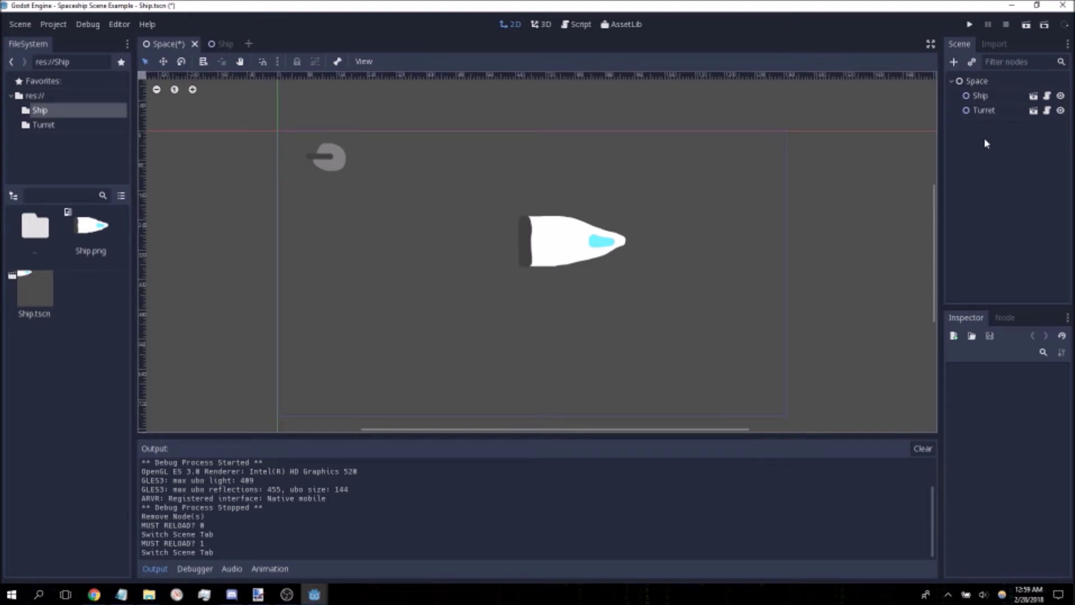
click(20, 24)
click(22, 33)
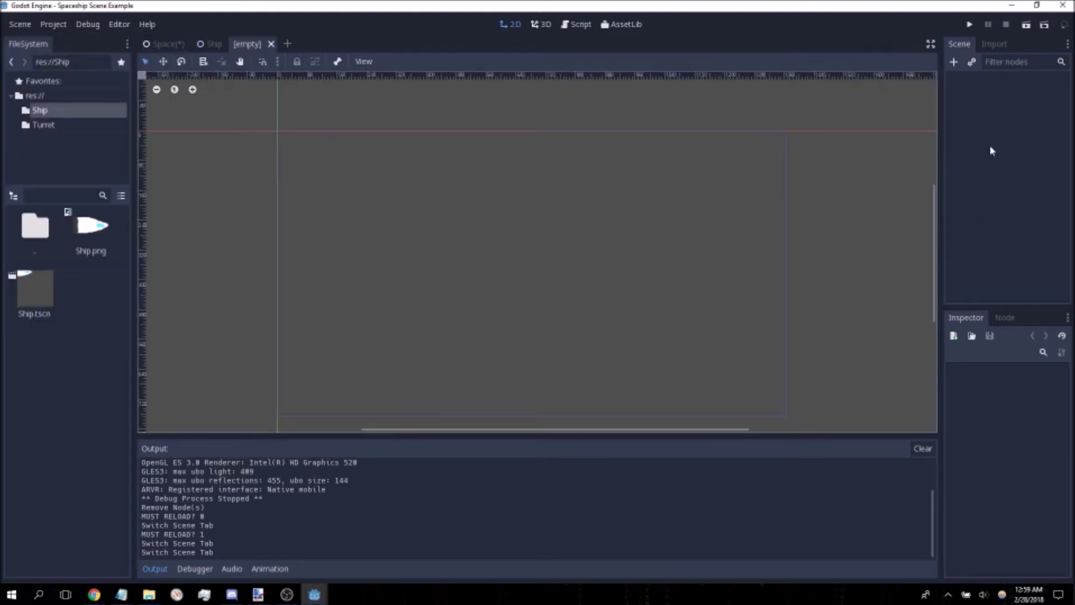
click(954, 62)
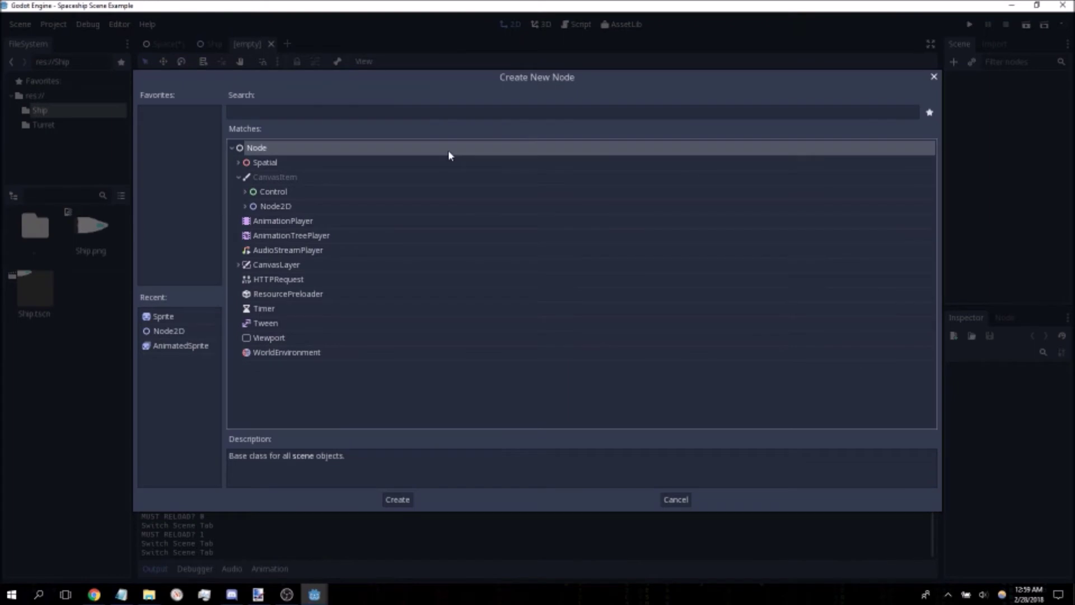
double_click(448, 149)
Save the Space scene, select its Ship node, and compare its node tree with the unsaved scene's.
click(165, 41)
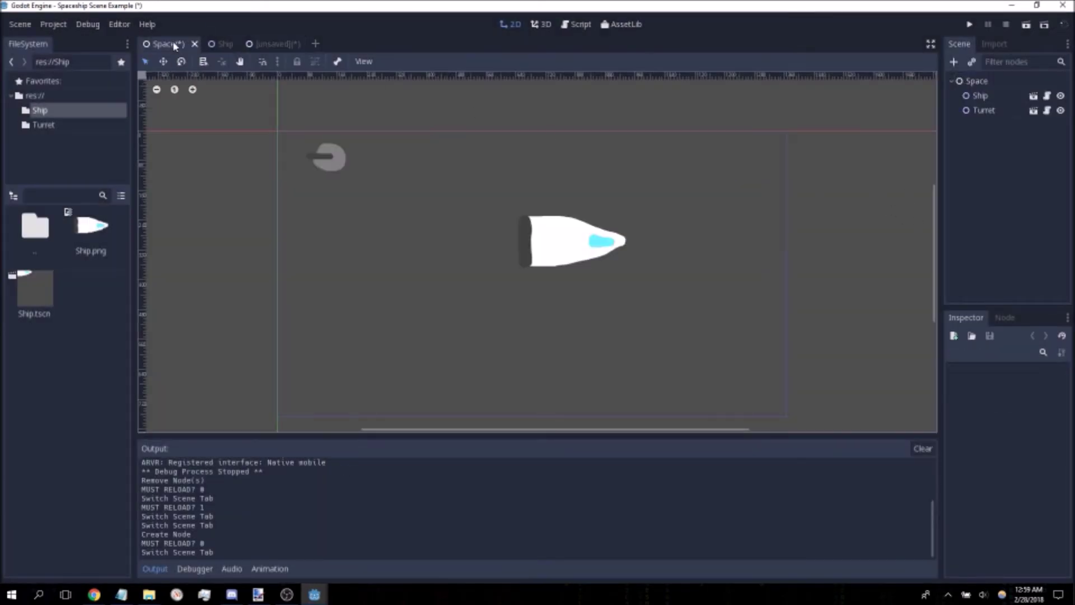
key(ctrl+s)
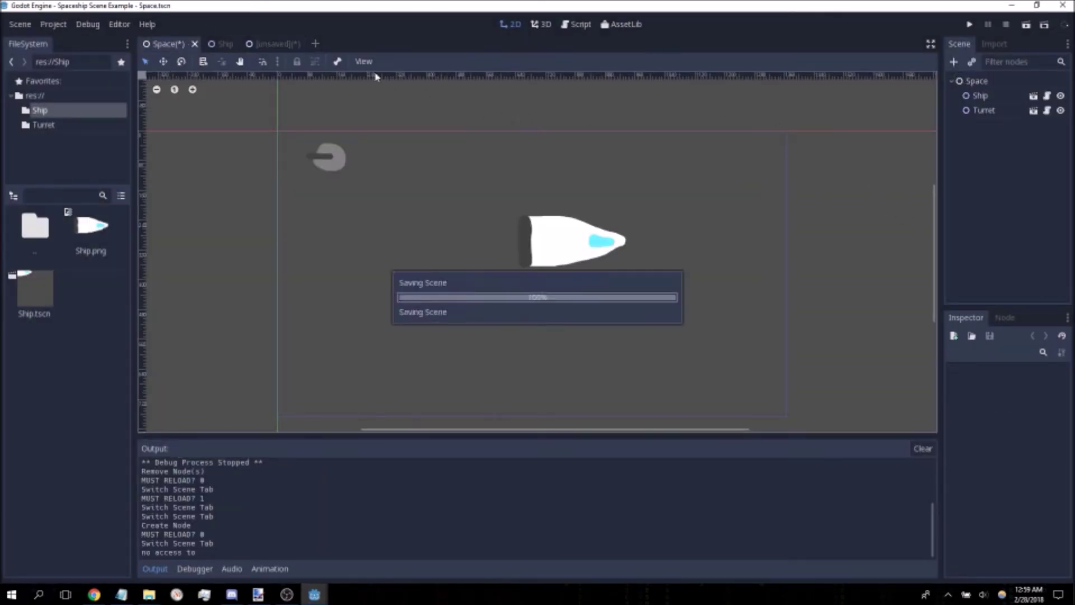
click(1001, 98)
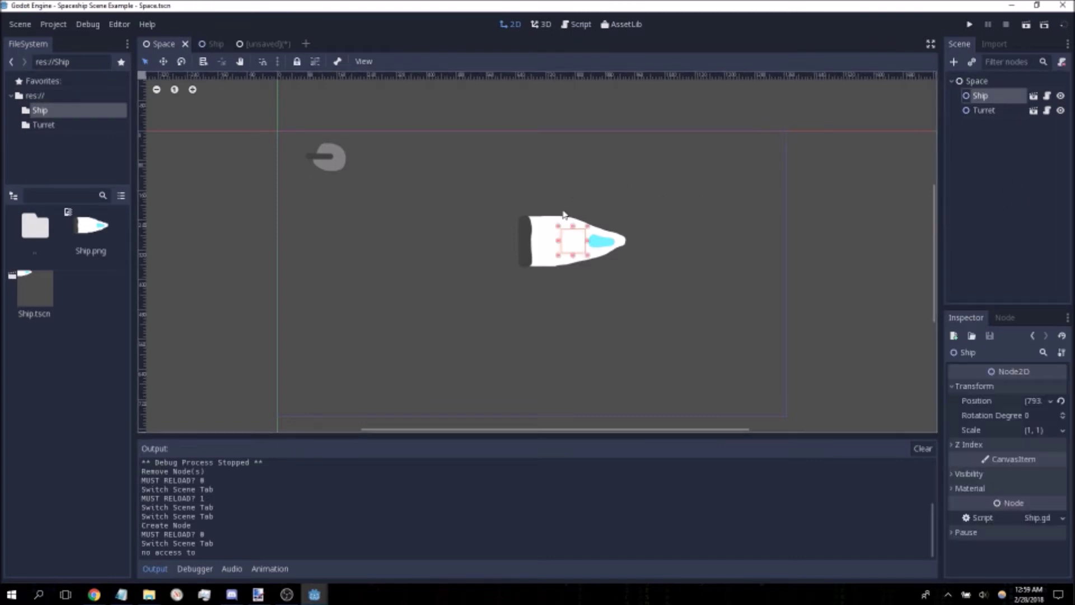
click(275, 45)
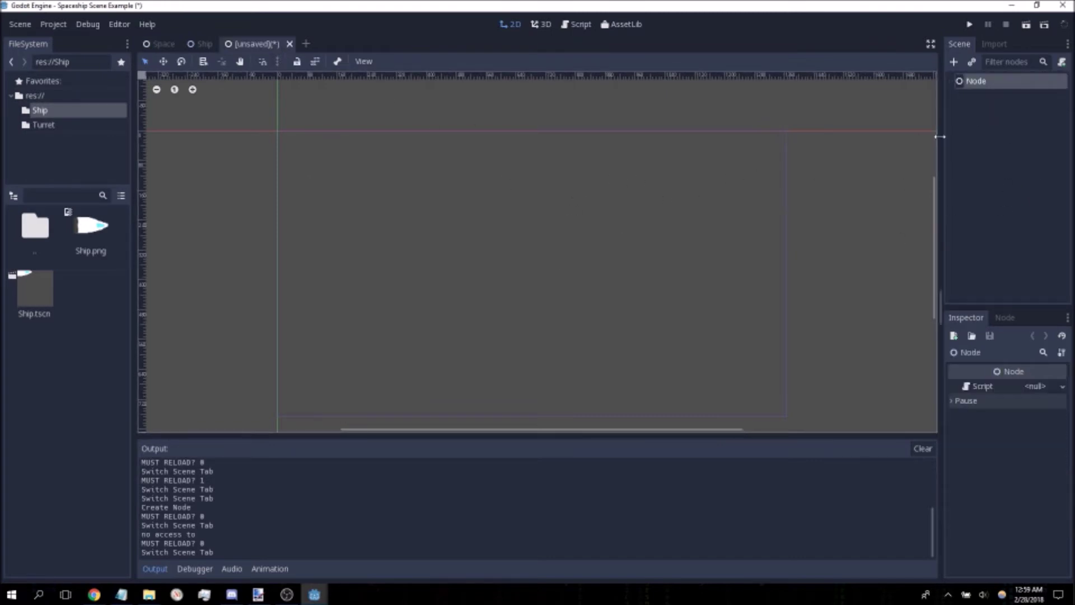
click(150, 44)
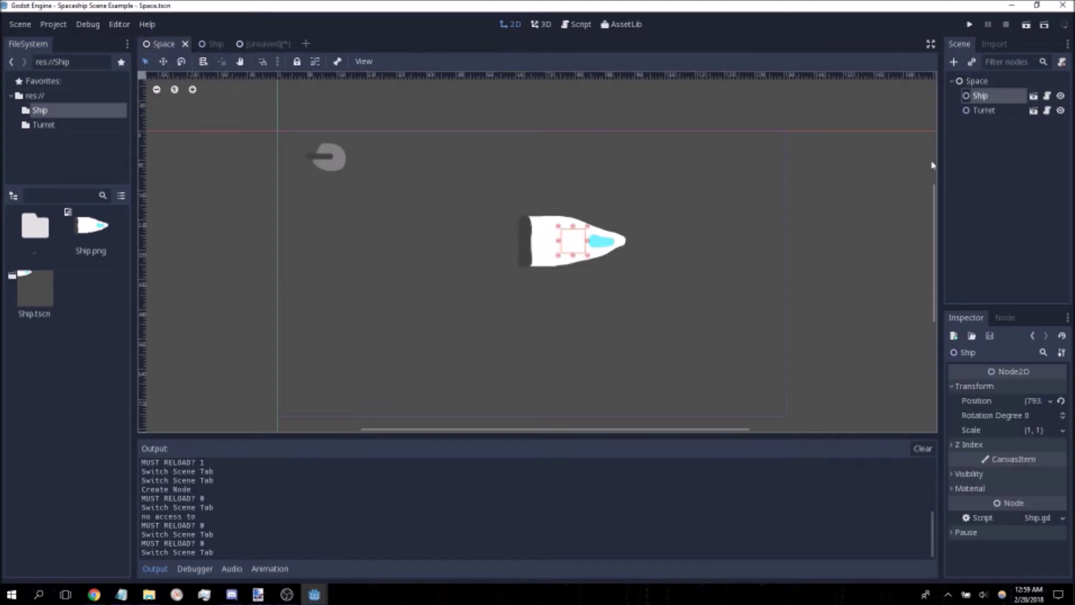
Instance Ship.tscn under the unsaved scene's Node, move the ship into the viewport area, and close that scene without saving.
click(264, 44)
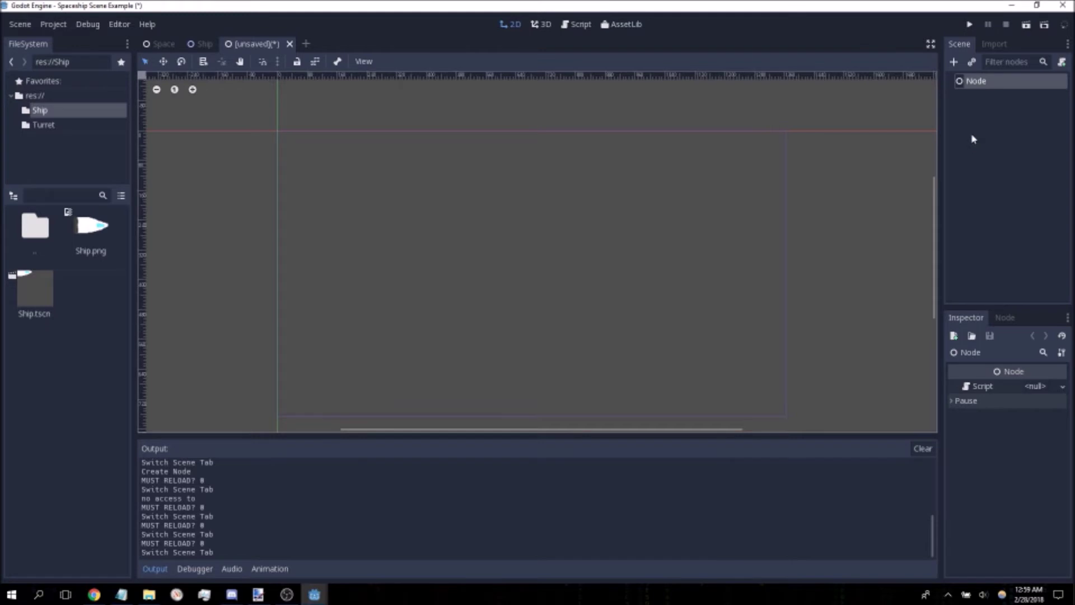
click(972, 62)
double_click(246, 168)
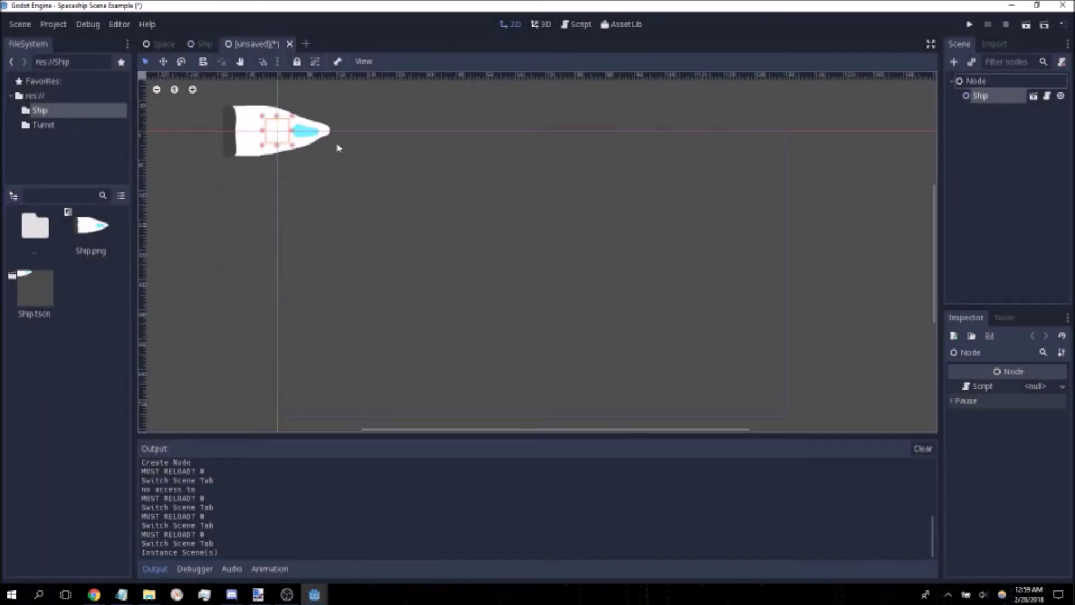
drag(285, 137, 602, 286)
click(290, 44)
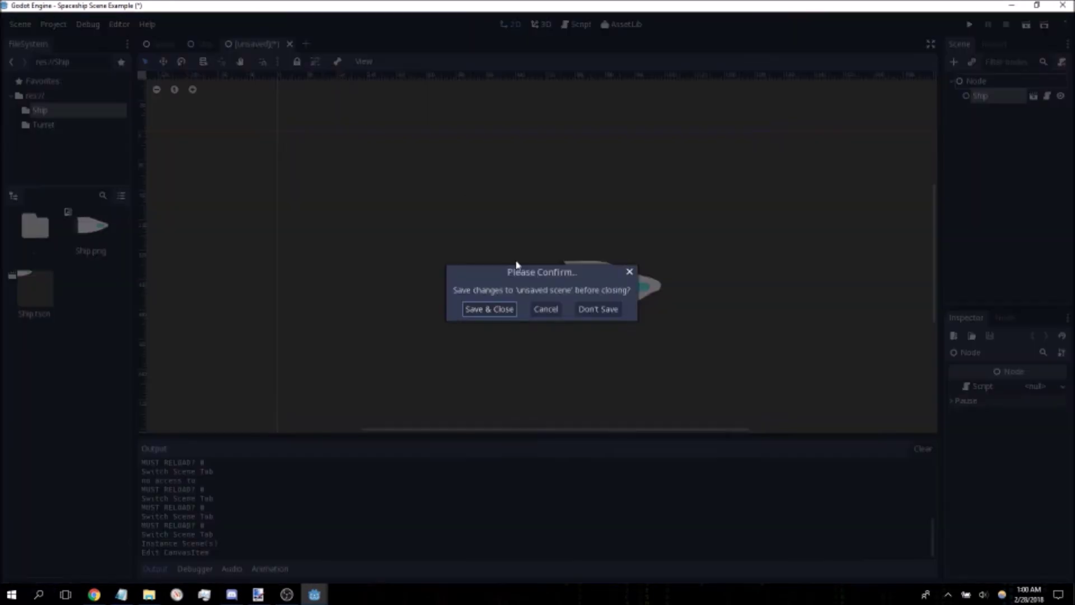
click(606, 310)
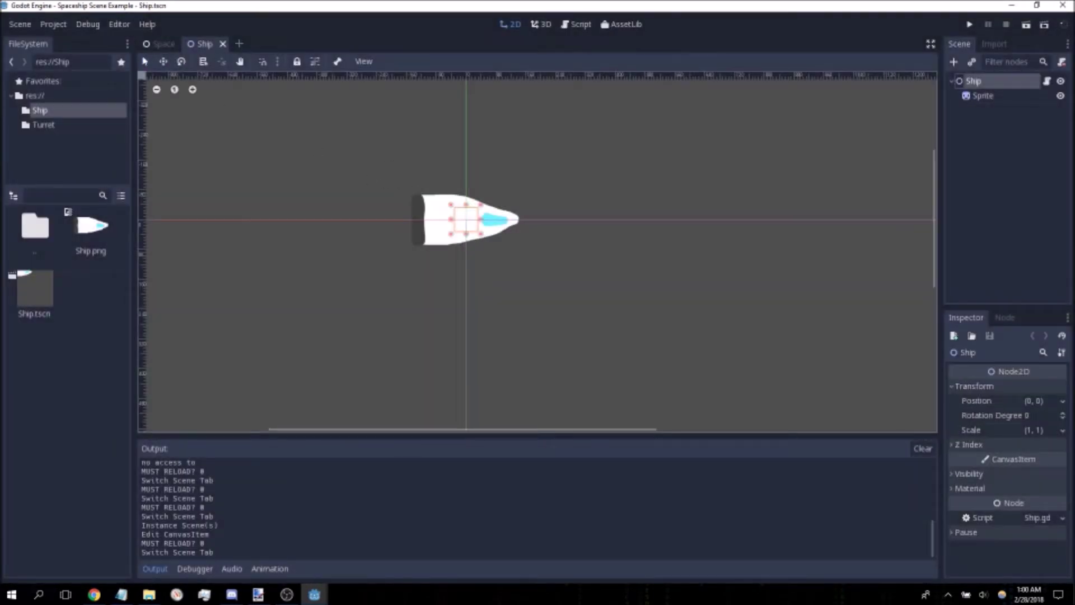
Review the Ship node's script from the Space scene, then open the Turret scene with its Turret.gd script.
click(161, 47)
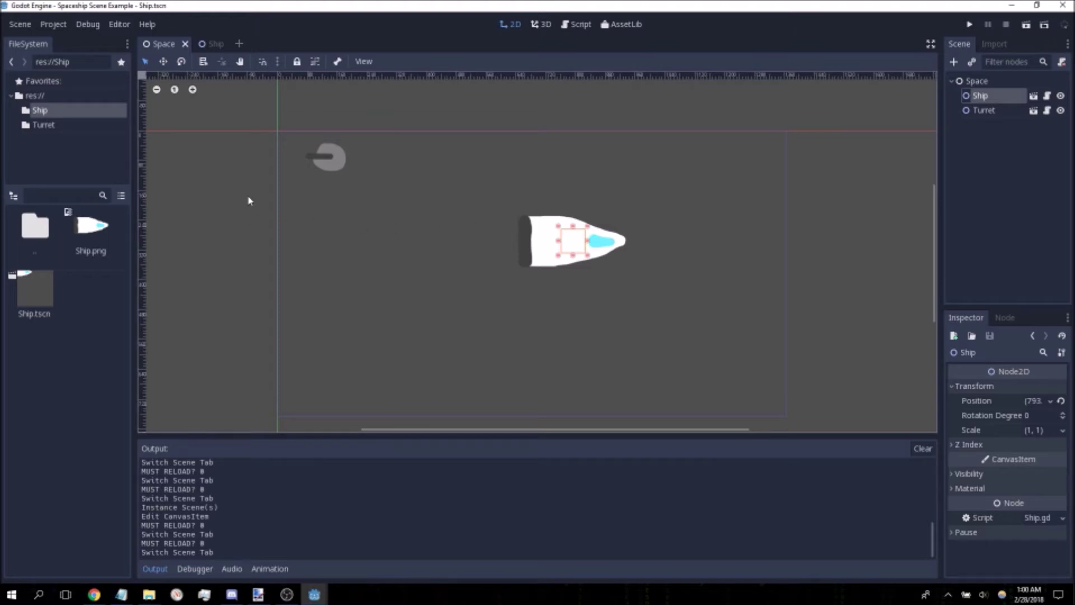
click(62, 125)
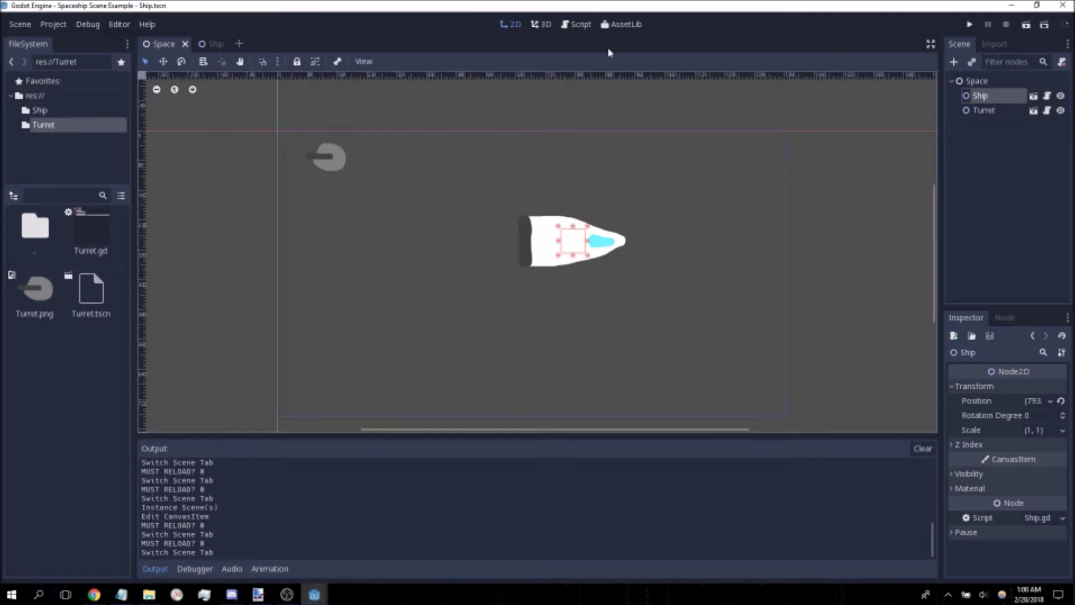
click(1048, 95)
scroll(605, 185, down, 6)
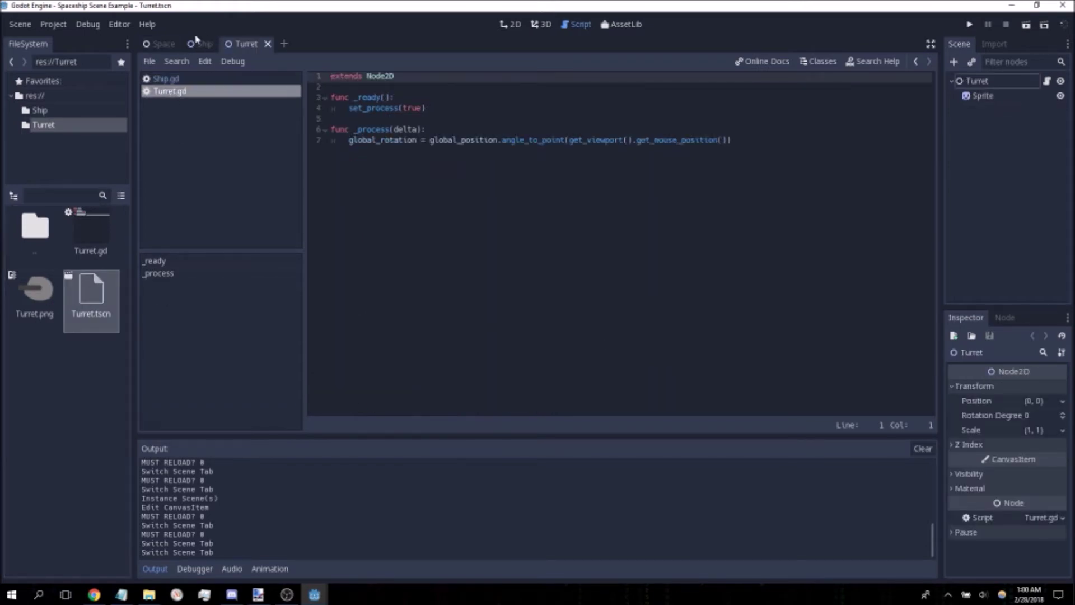
click(156, 43)
click(241, 44)
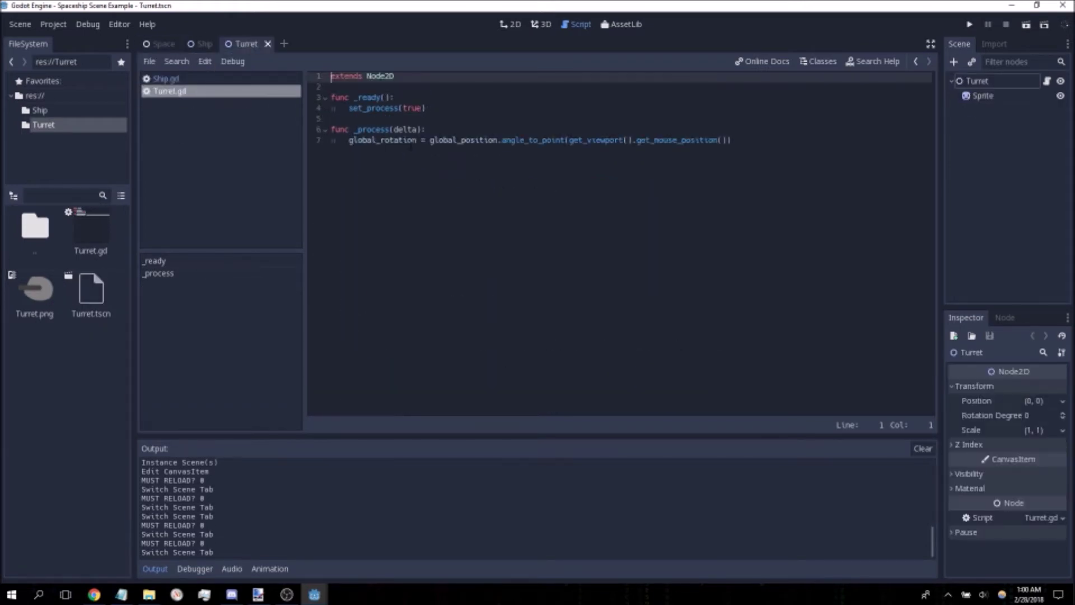
Examine the line in Turret.gd's _process function that sets global_rotation from global_position and the mouse position.
click(470, 140)
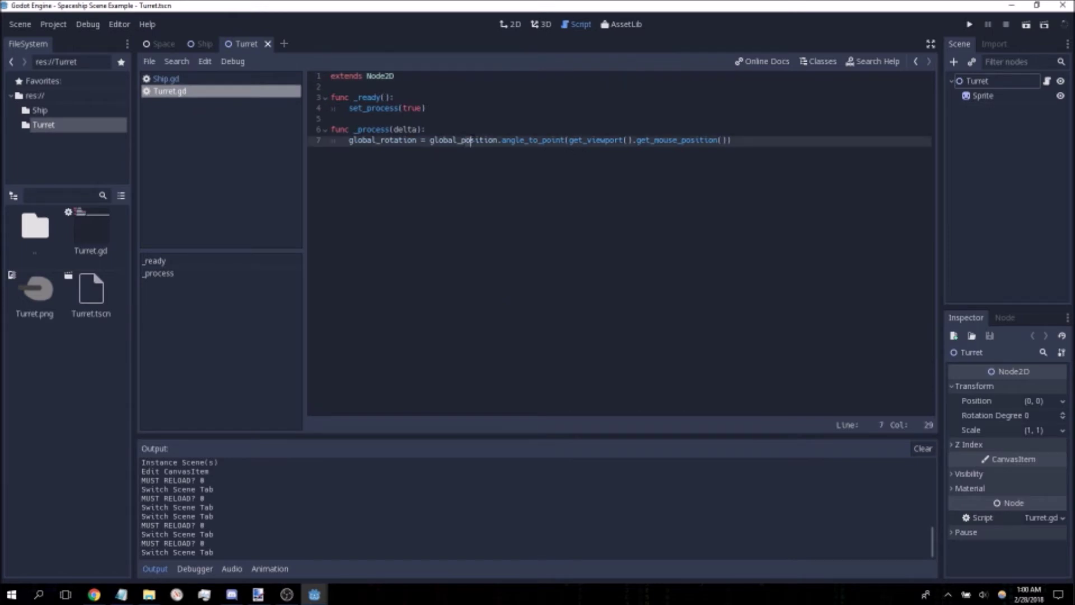
key(Left)
key(Left)
key(Left)
key(Left)
key(Left)
key(Left)
key(Left)
key(Left)
key(Left)
Add the comment "#Vector2(0, 0)" on a new line below the global_rotation line in Turret.gd.
click(760, 147)
key(Return)
text(#V)
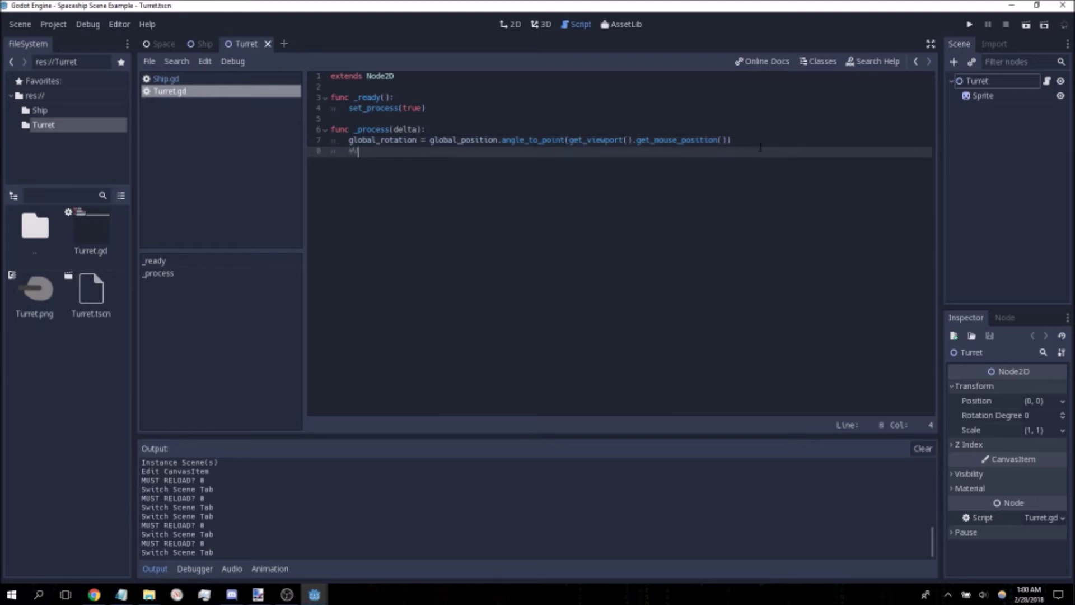
text(ector2(0, 0)))
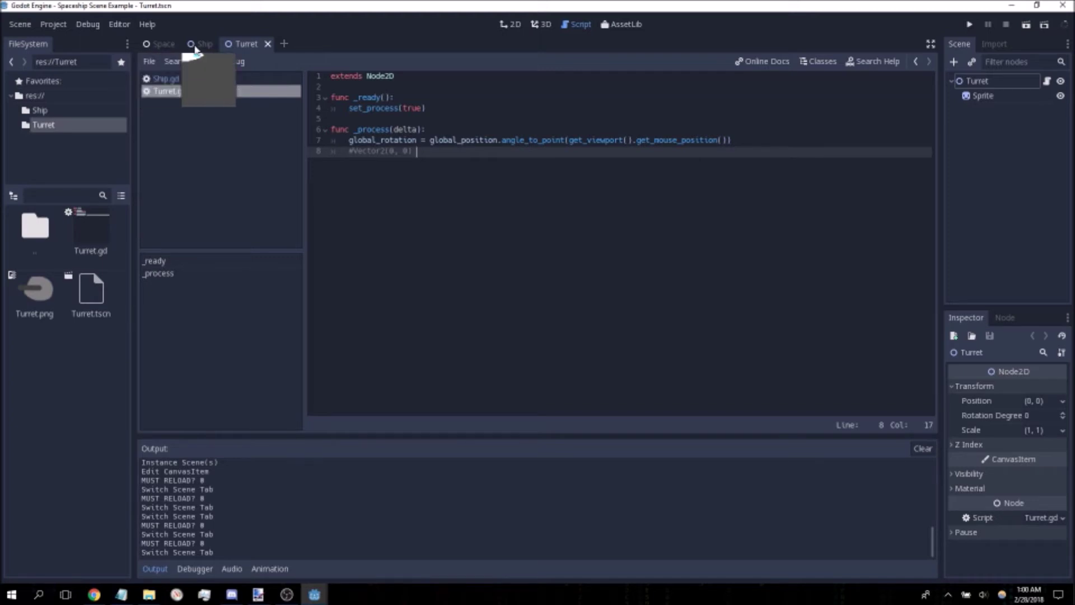
Show the Space scene in the 2D view, select its root node, and examine the turret's placement relative to the origin.
click(163, 47)
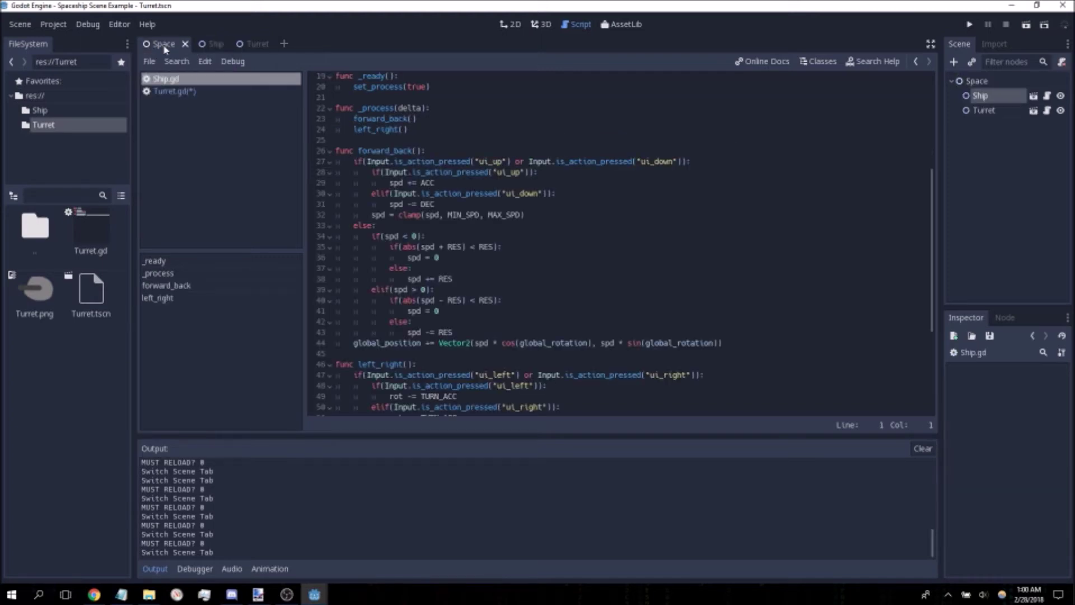
click(511, 24)
click(976, 81)
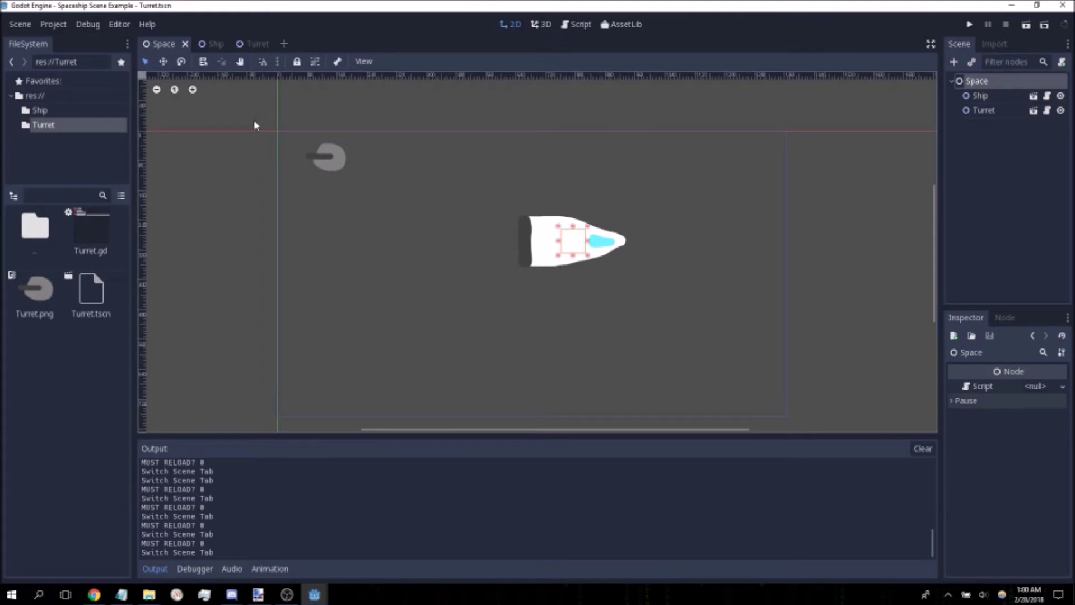
scroll(318, 138, up, 1)
middle_drag(318, 138, 361, 149)
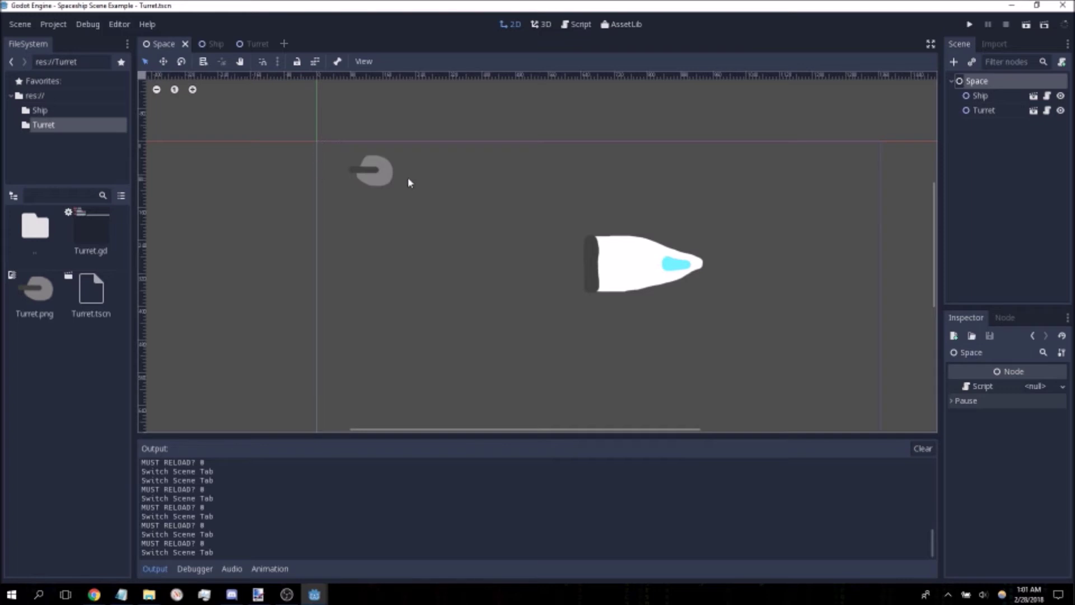
Look at the Ship scene and close the Turret scene.
click(215, 44)
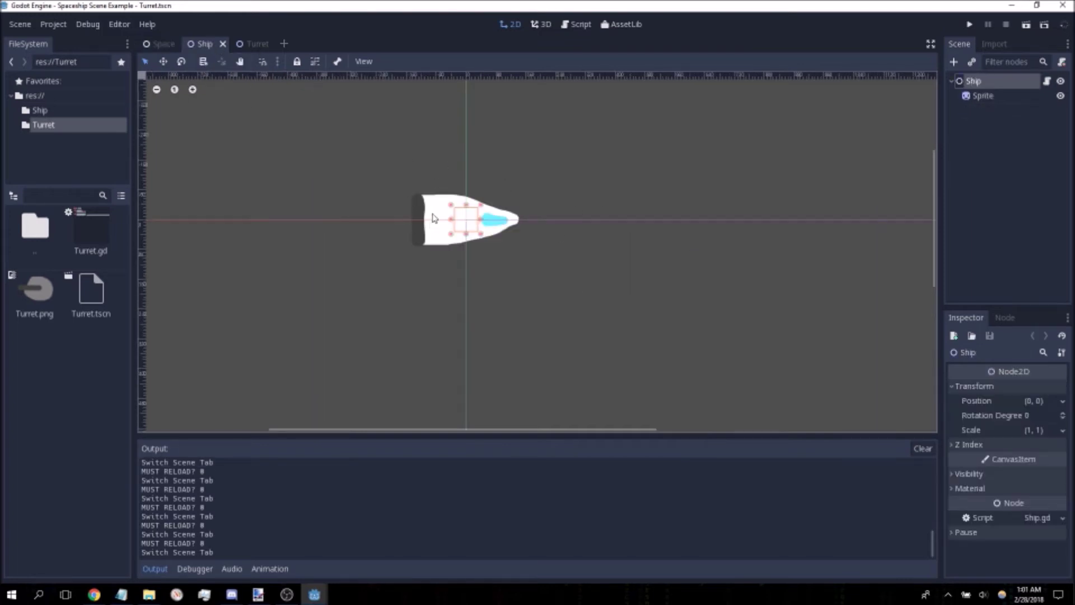
click(261, 46)
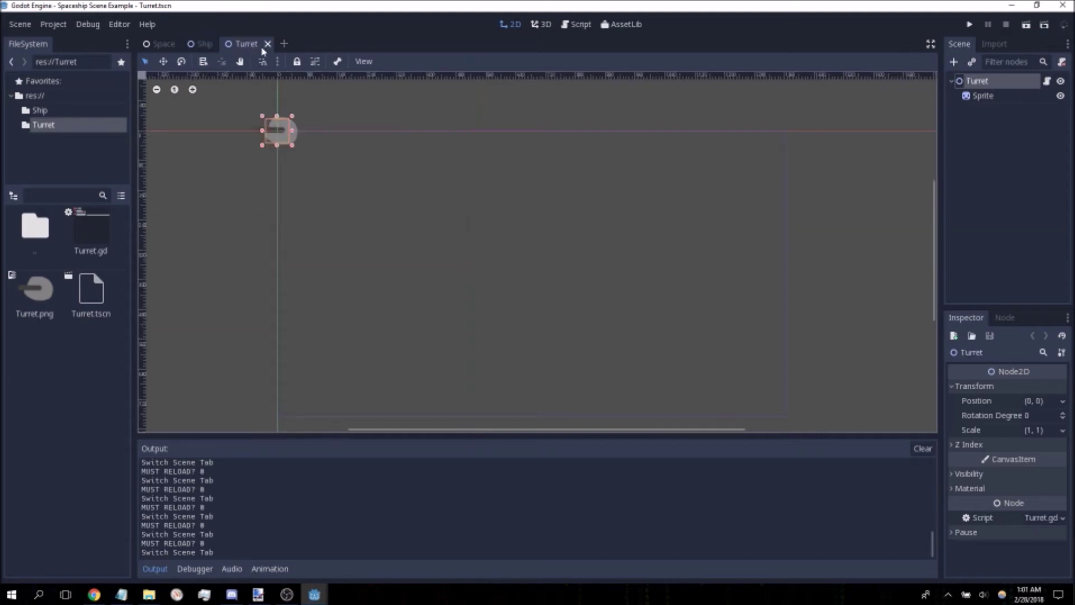
click(268, 44)
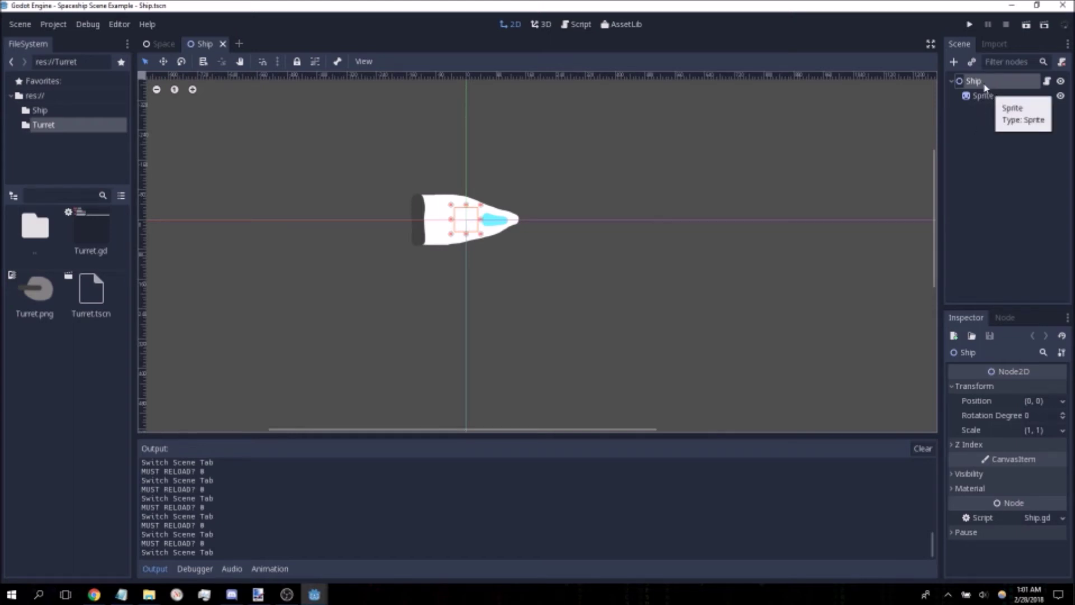
Instance Turret.tscn under the Ship node and move the turret back onto the rear half of the hull.
click(972, 64)
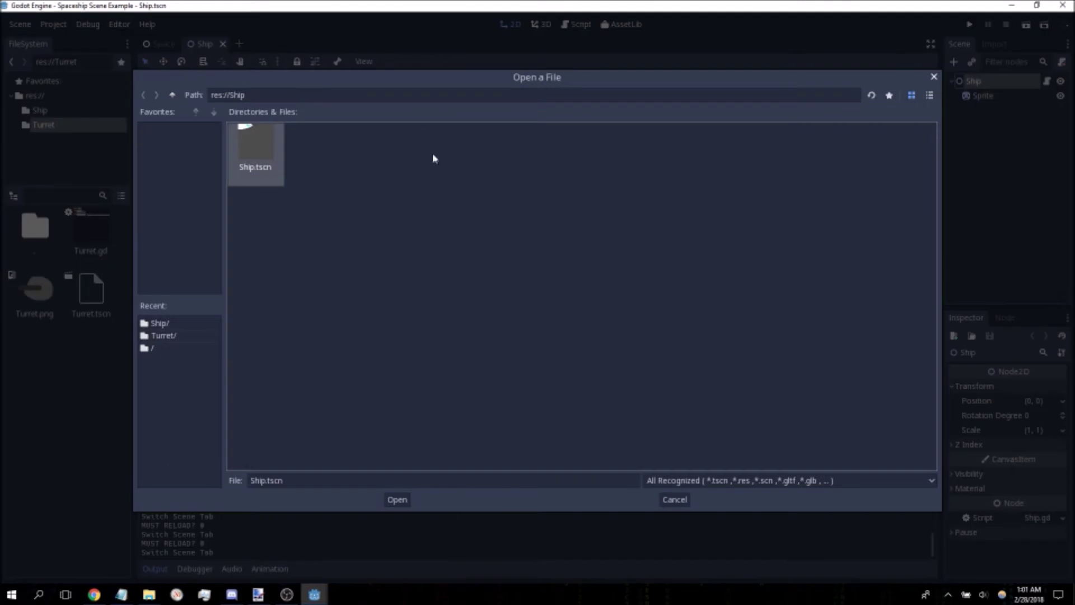
click(172, 94)
click(354, 145)
double_click(354, 145)
double_click(273, 143)
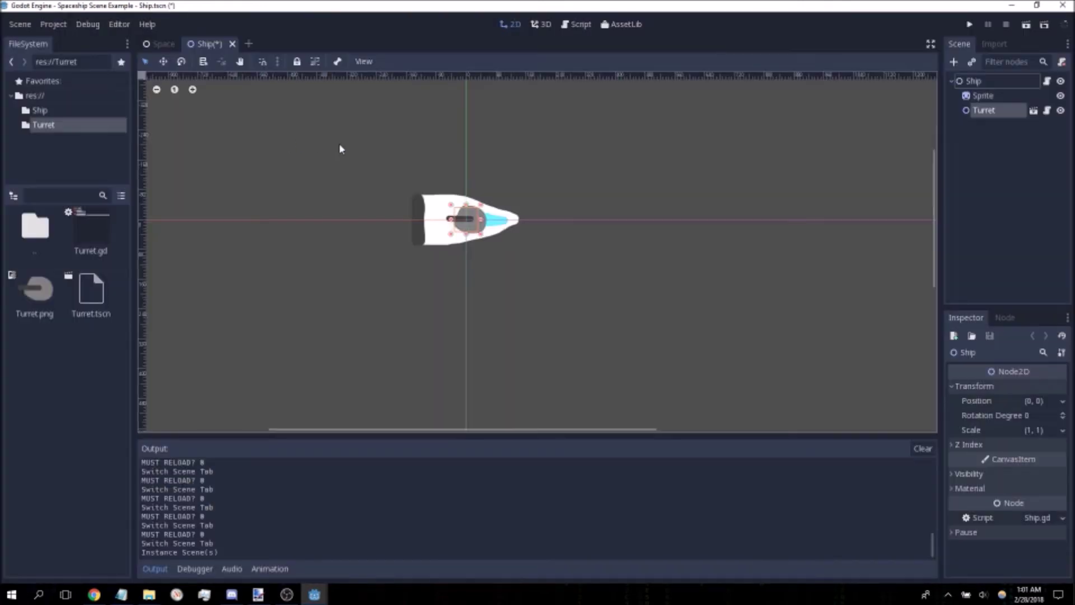
drag(459, 214, 440, 221)
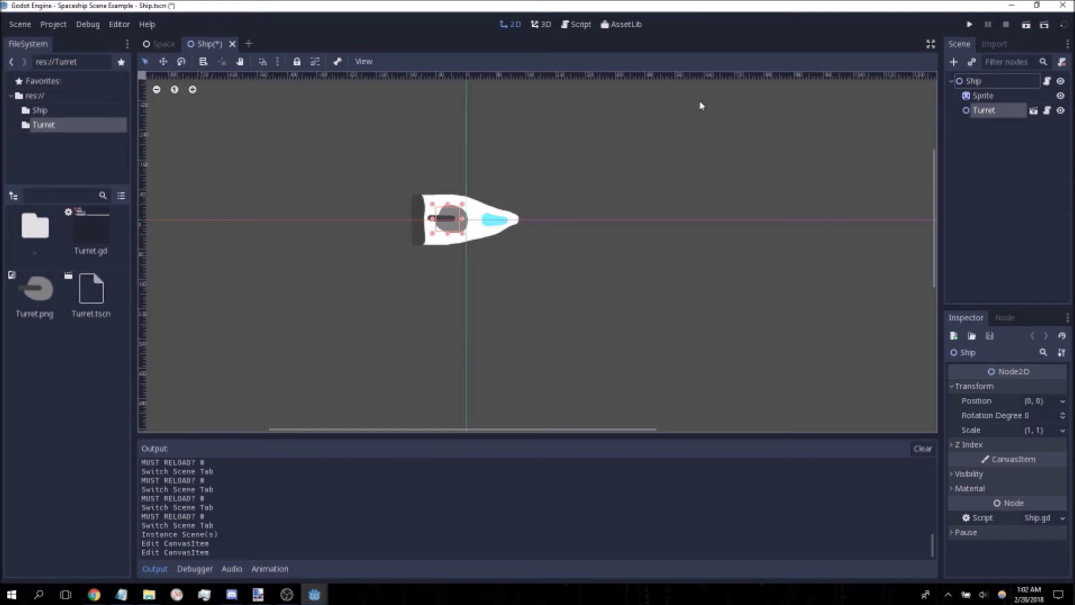
Delete the standalone Turret node from the Space scene.
click(161, 44)
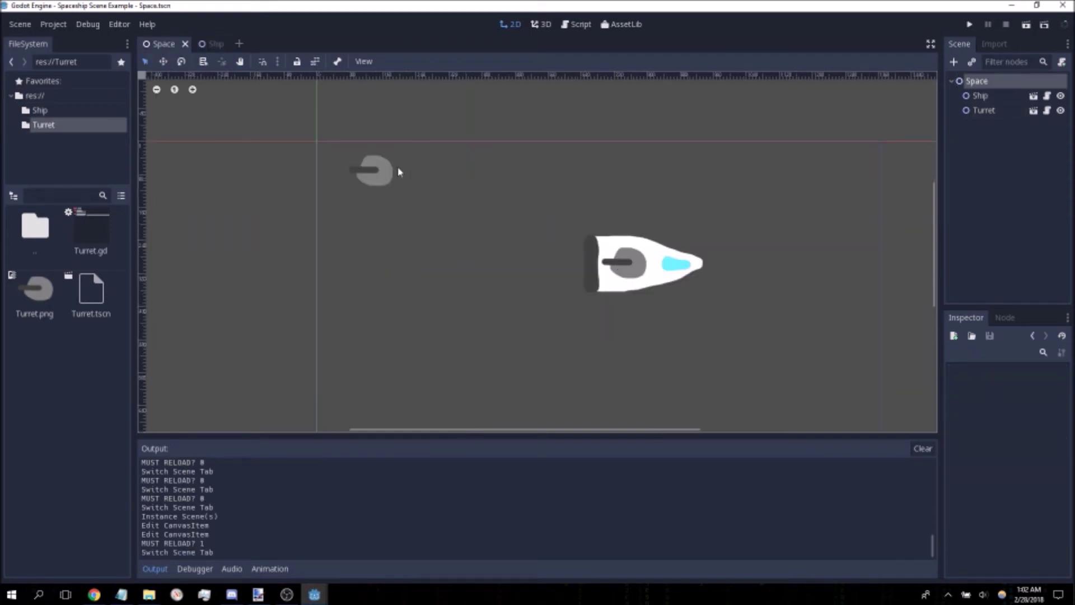
click(386, 178)
key(Delete)
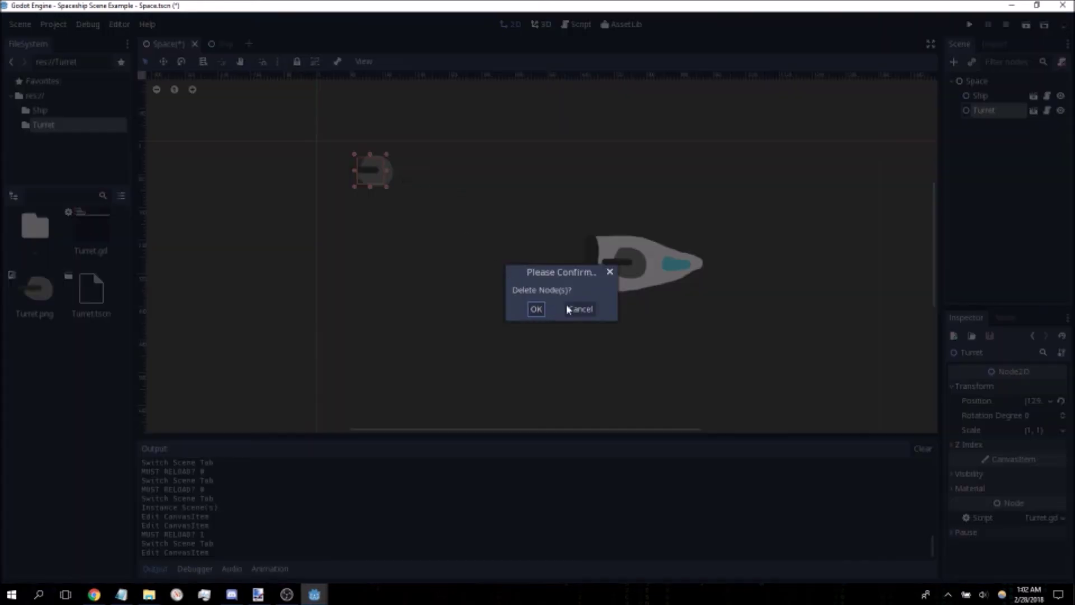
click(542, 309)
scroll(583, 258, down, 2)
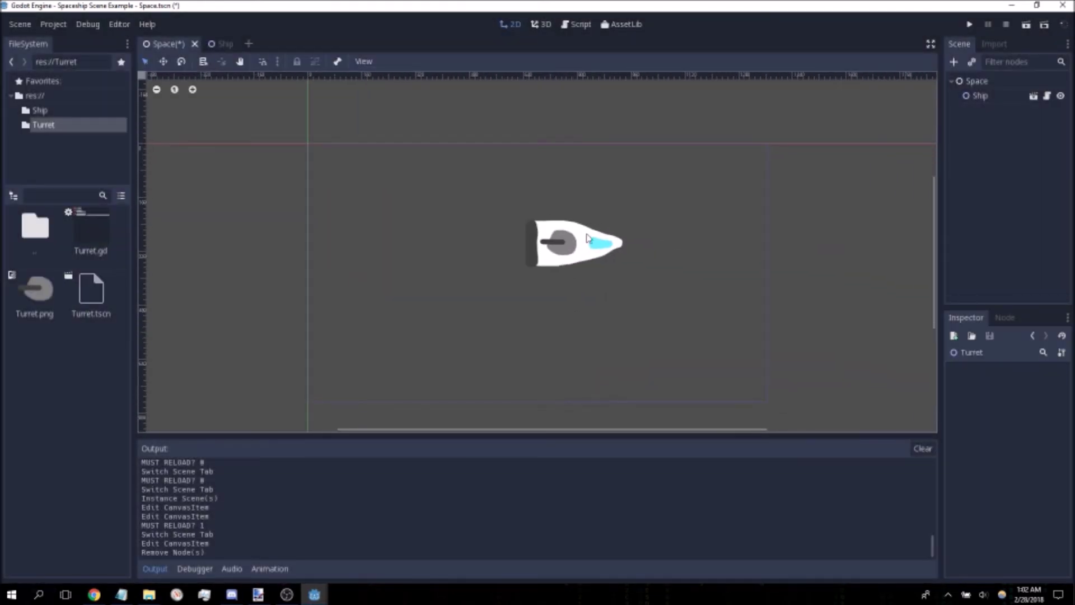
Move the Ship instance in the Space scene slightly back toward the origin, to about X 704.
click(557, 232)
drag(557, 232, 556, 233)
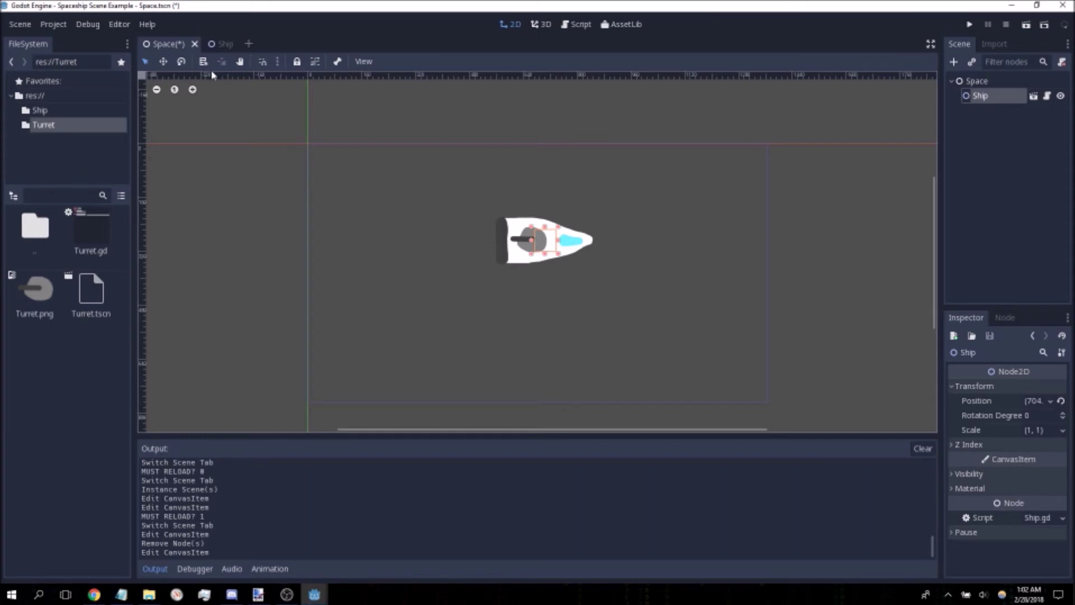
click(213, 73)
Reopen Turret.tscn from the Turret folder and compare it with the turret instanced in the Ship scene.
mouse_move(235, 48)
click(226, 43)
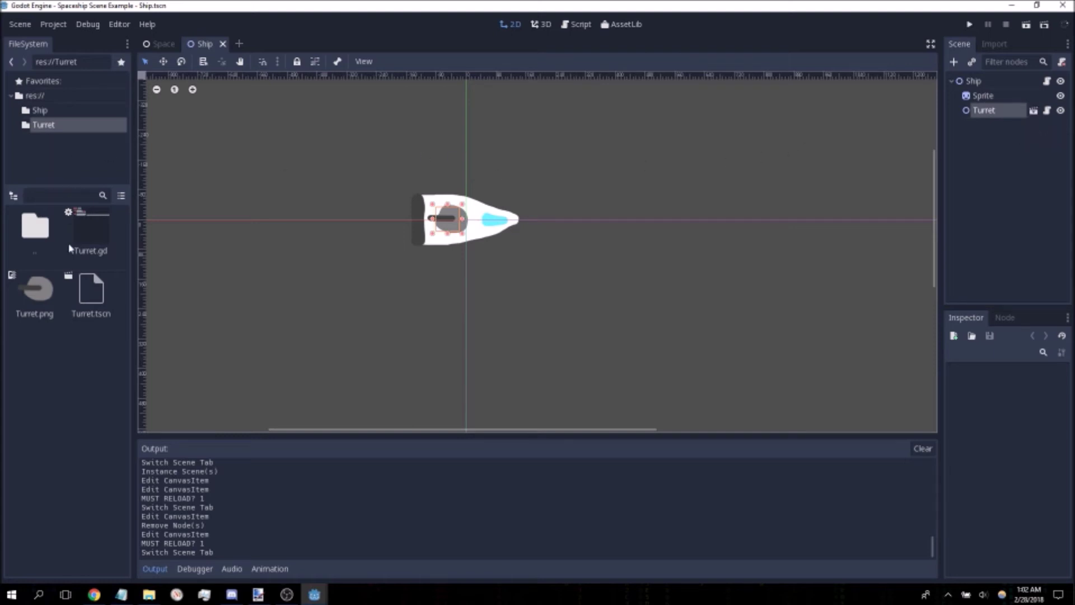
double_click(93, 293)
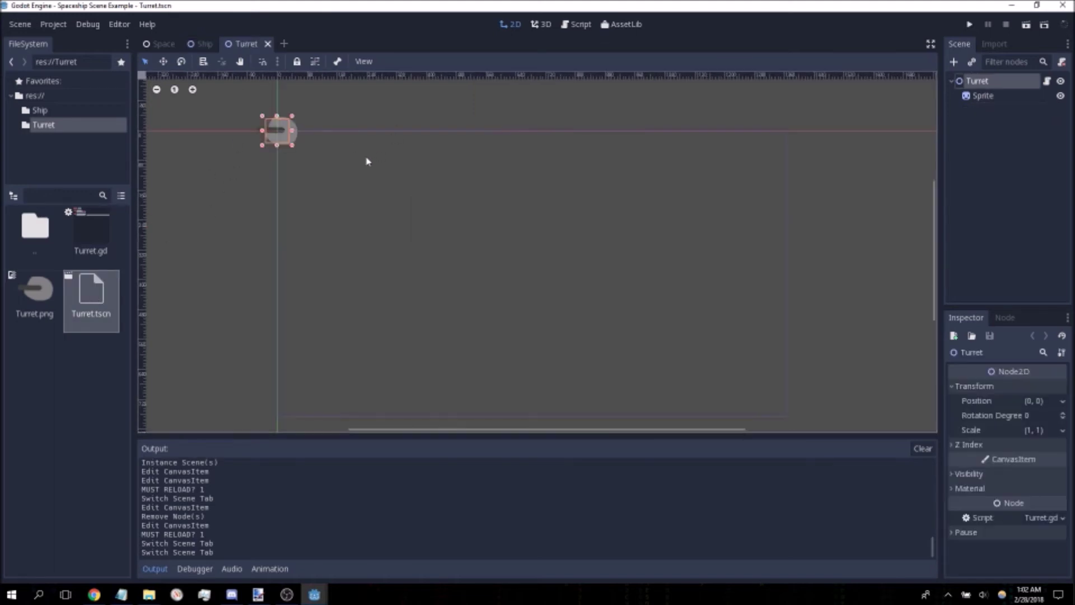
click(205, 44)
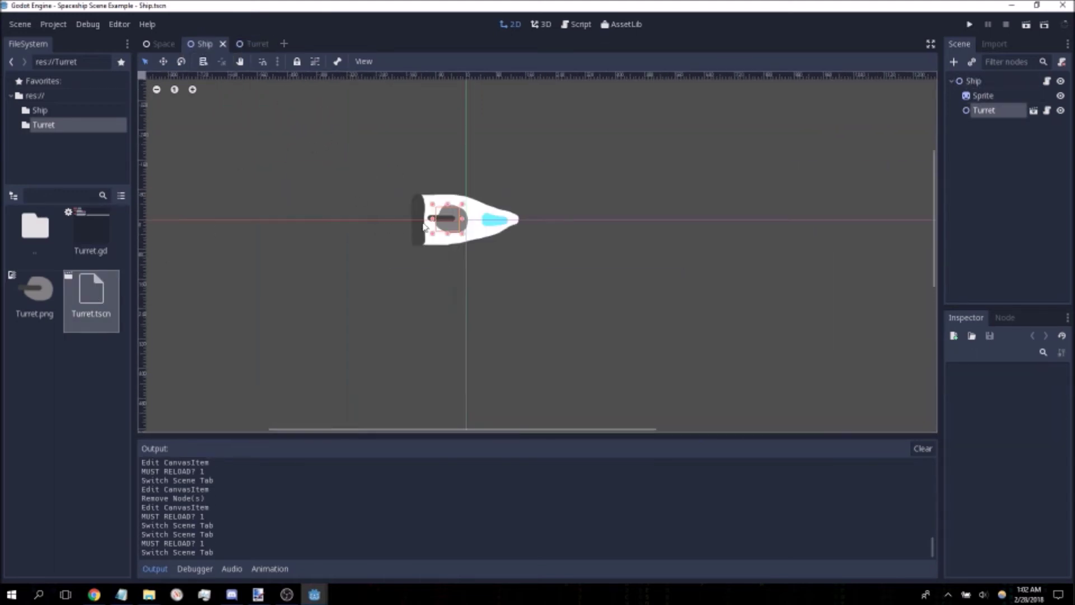
Run the project from the Space scene, steer the ship around while aiming its turret with the mouse, and close the game.
click(161, 44)
mouse_move(496, 275)
middle_down()
mouse_move(455, 214)
mouse_move(497, 259)
middle_up()
click(969, 25)
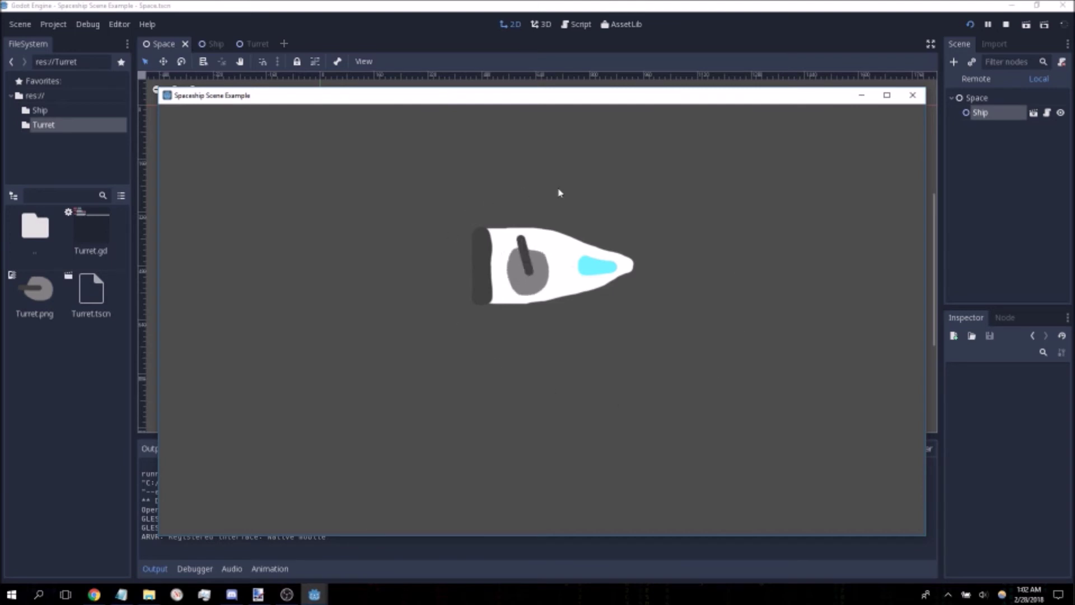
key(Left)
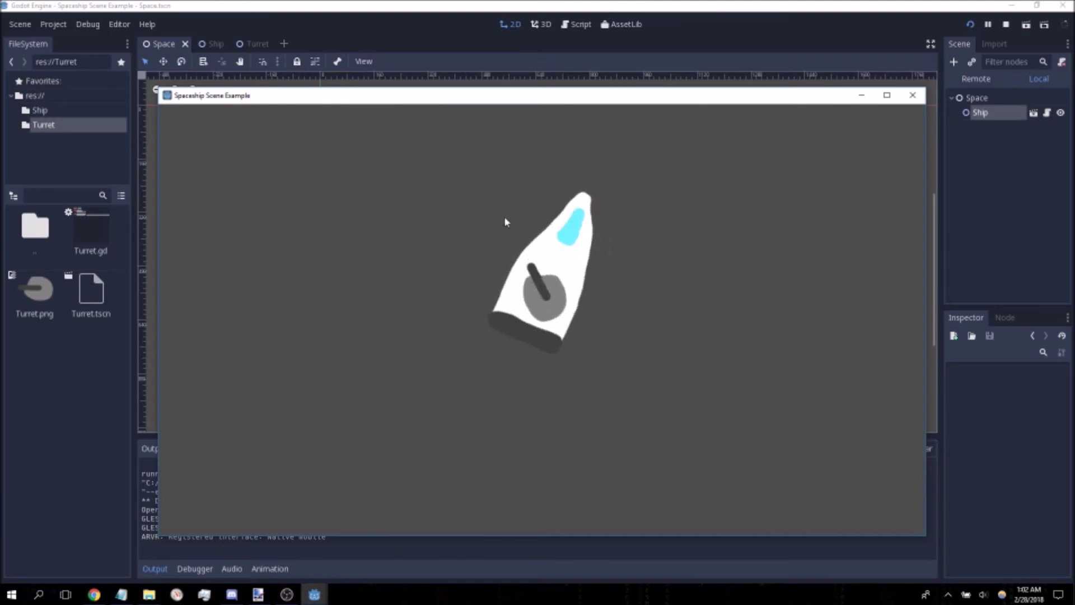
key(Right)
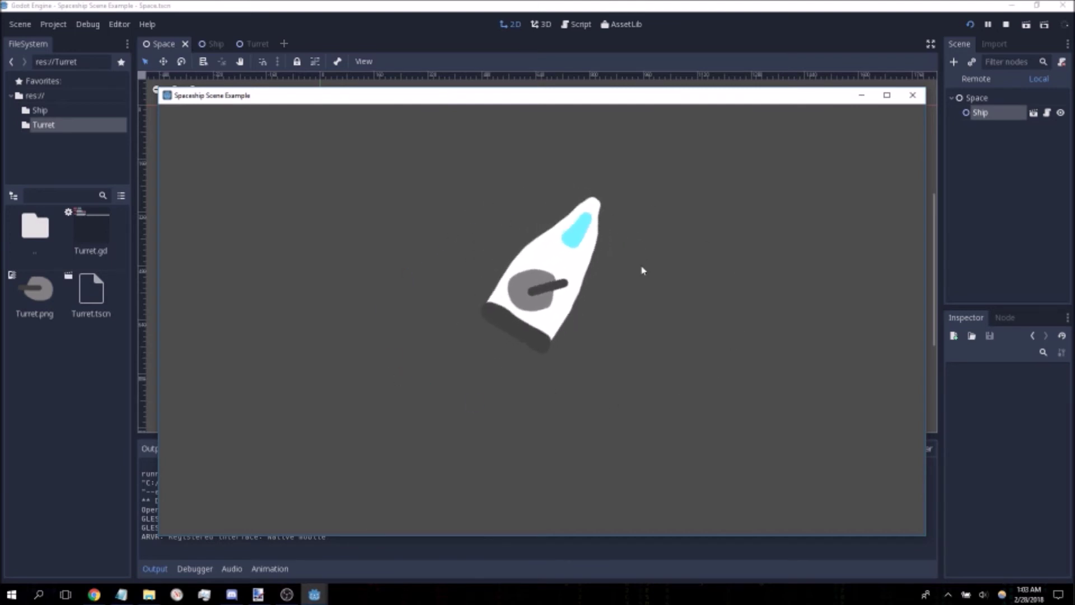
key(Right)
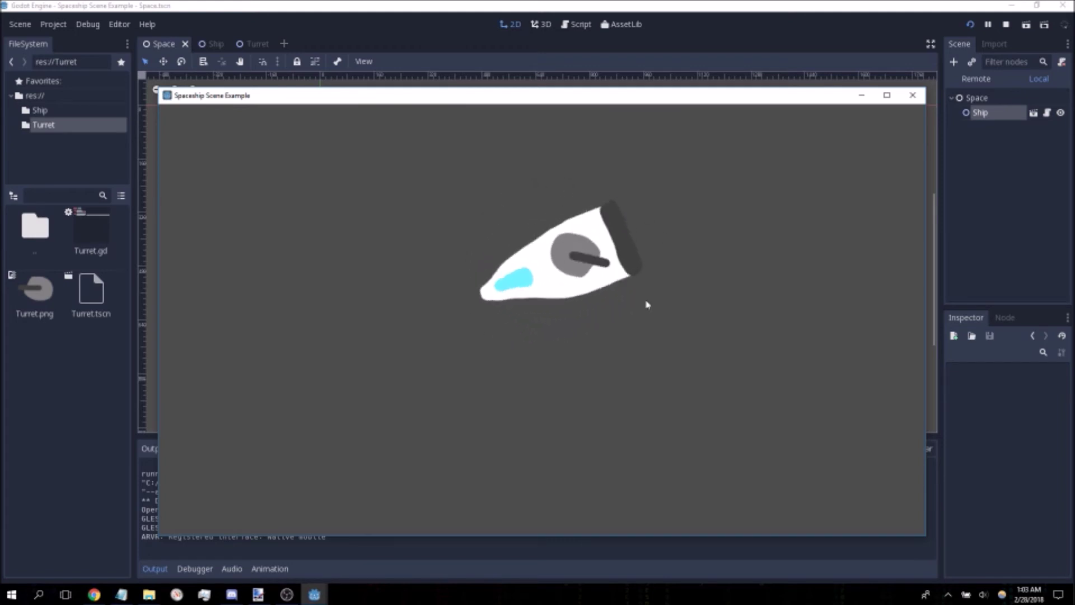
key(Up)
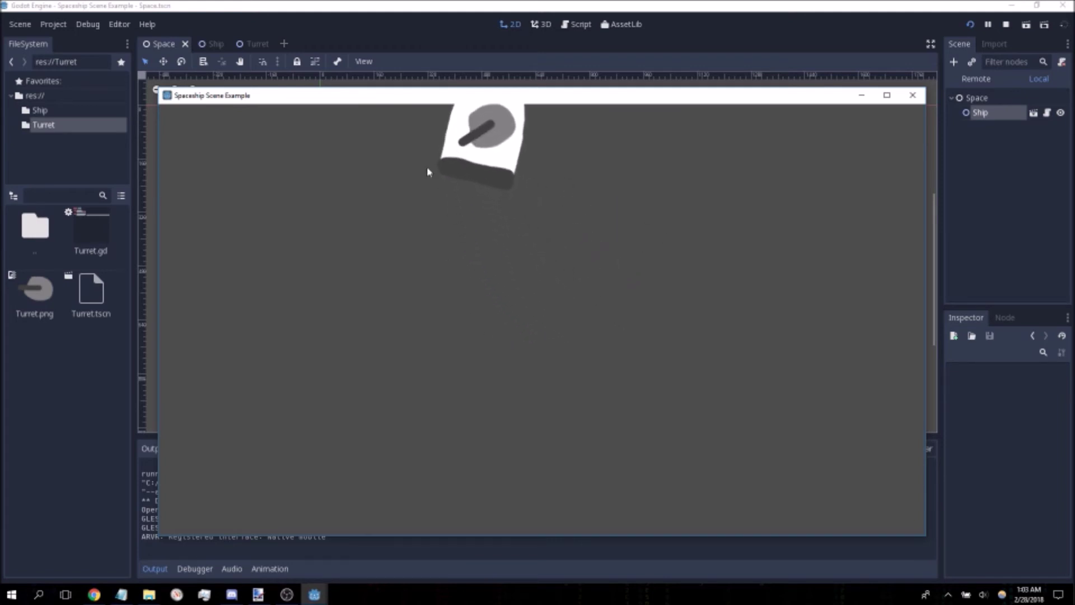
key(Left)
key(Up)
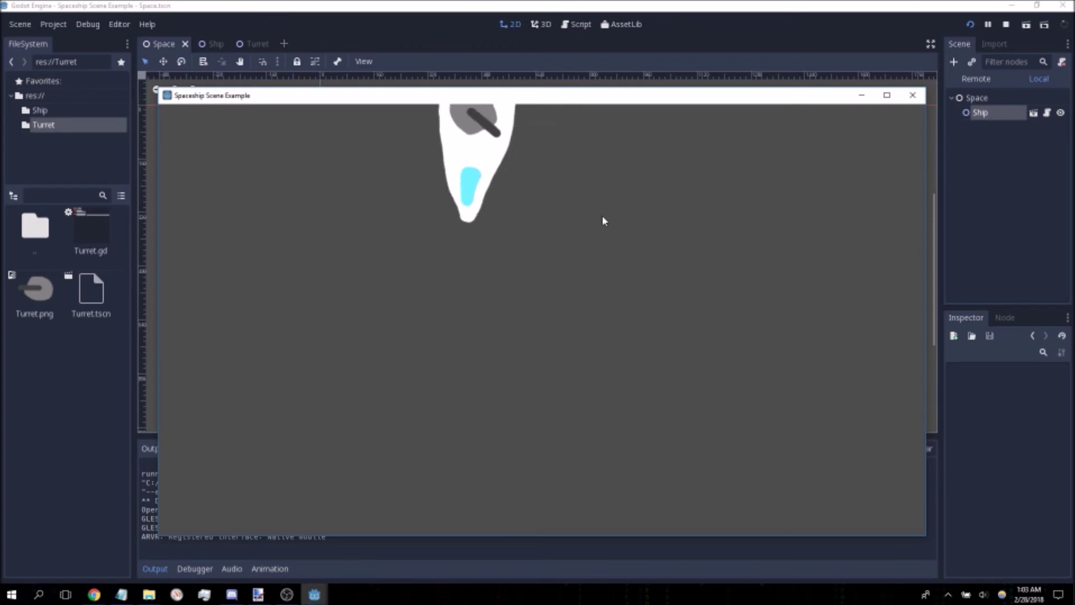
key(Left)
key(Right)
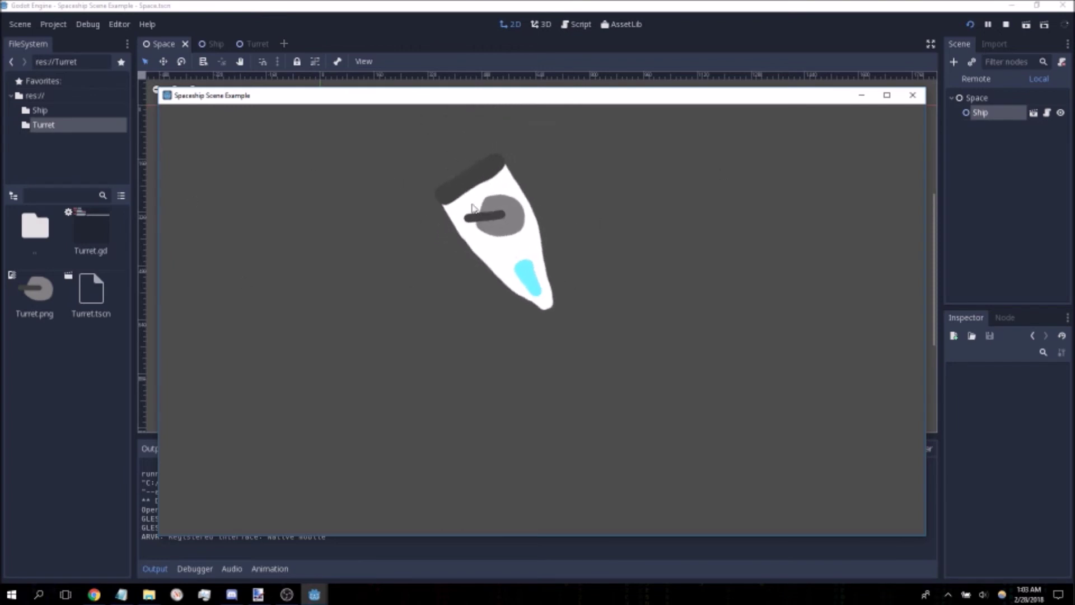
click(912, 95)
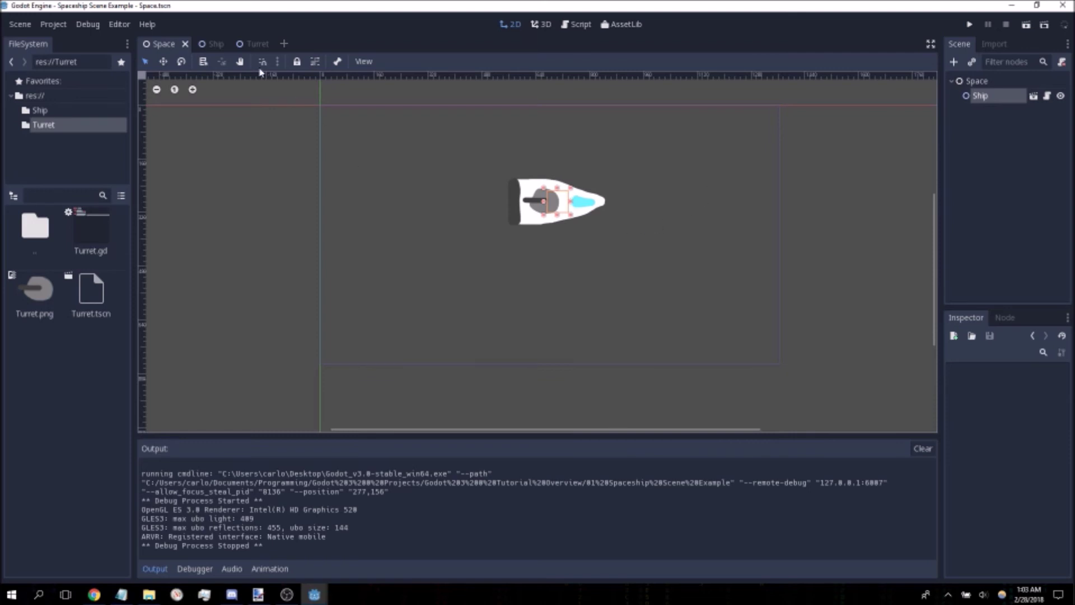
In the Ship scene, move the Turret node off the hull to below the ship's nose, about X 241, and run the project.
click(254, 42)
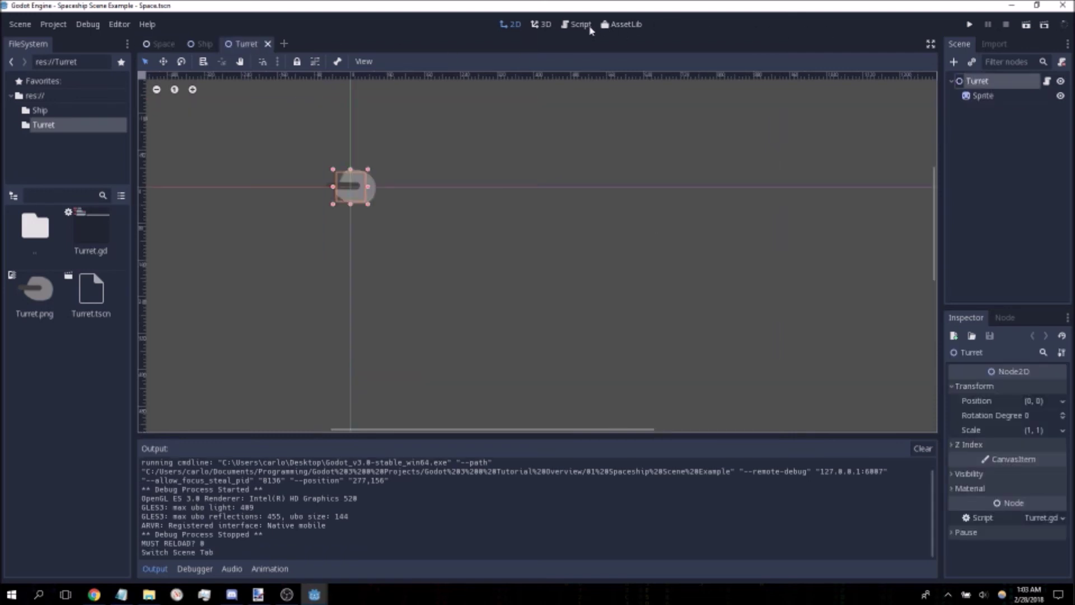
click(202, 44)
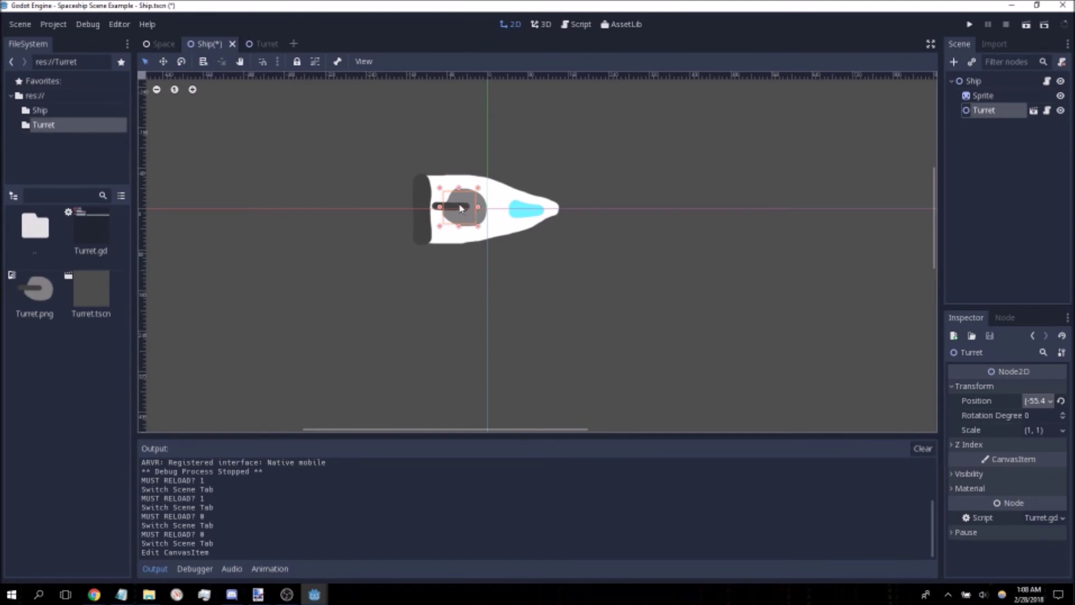
drag(459, 209, 611, 285)
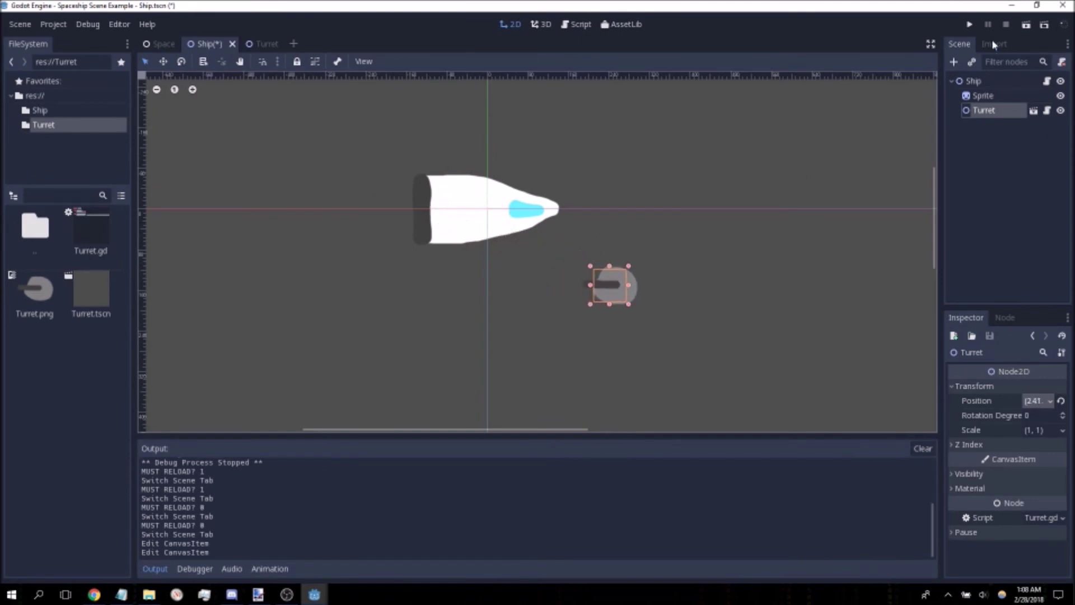
click(971, 26)
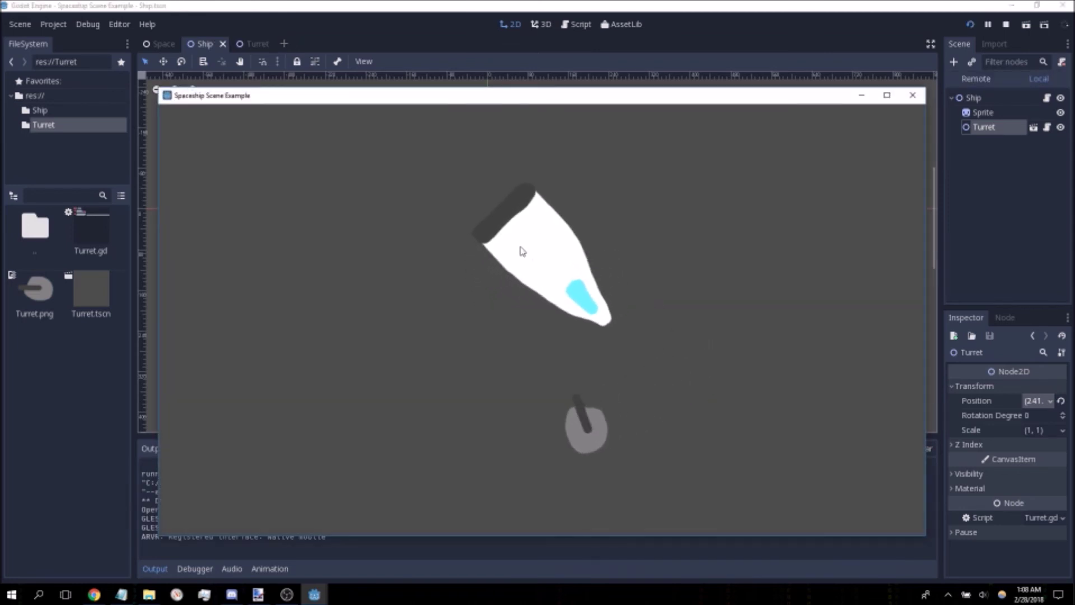
Steer the ship around in the running game to see how the detached turret follows it, and close the game.
key(Left)
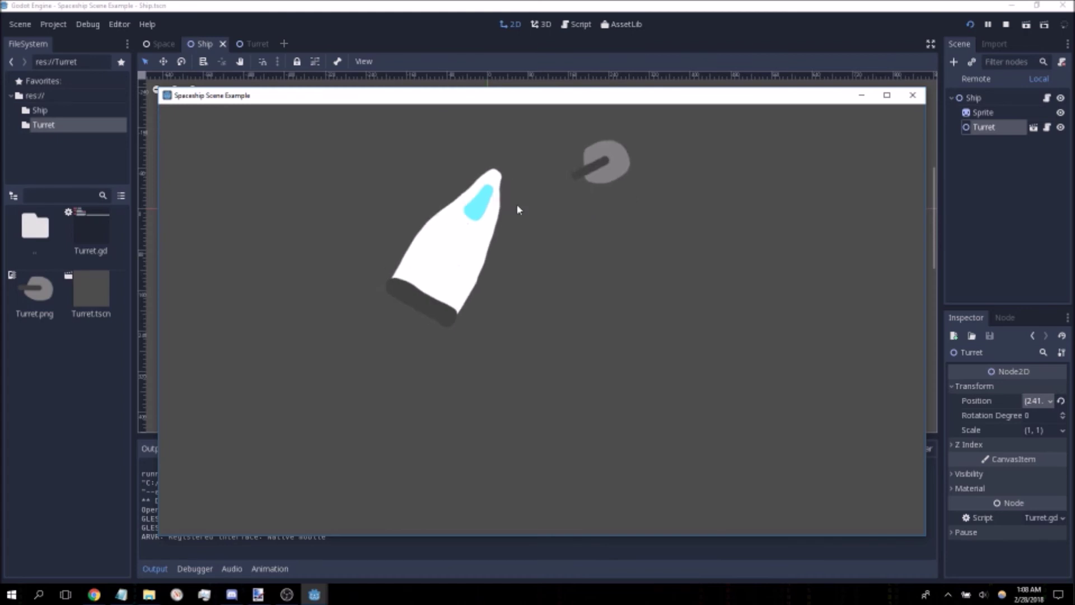
key(Right)
key(Right)
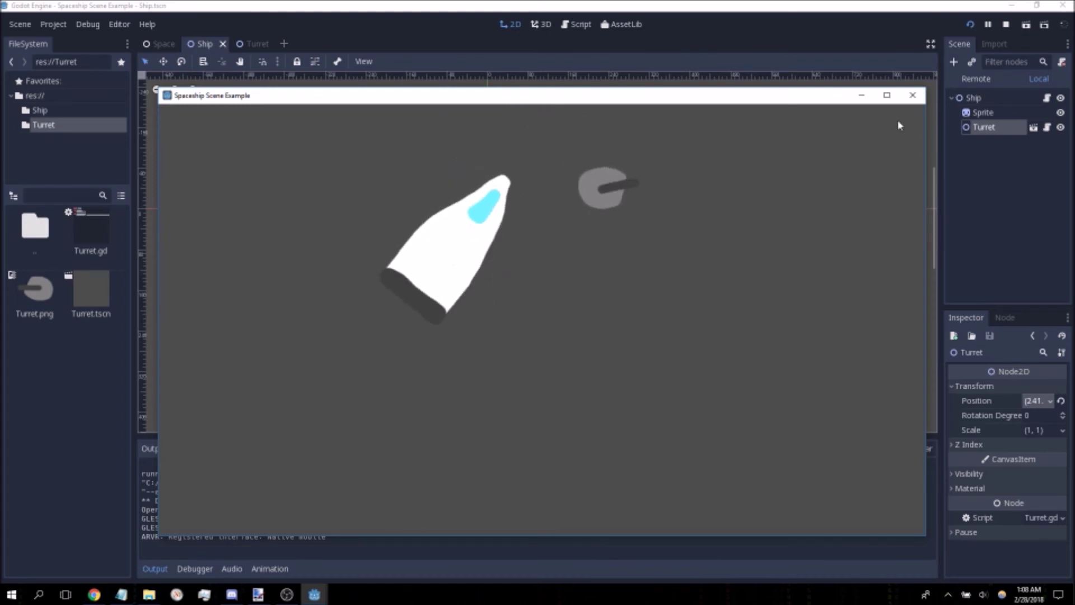
key(Up)
click(913, 97)
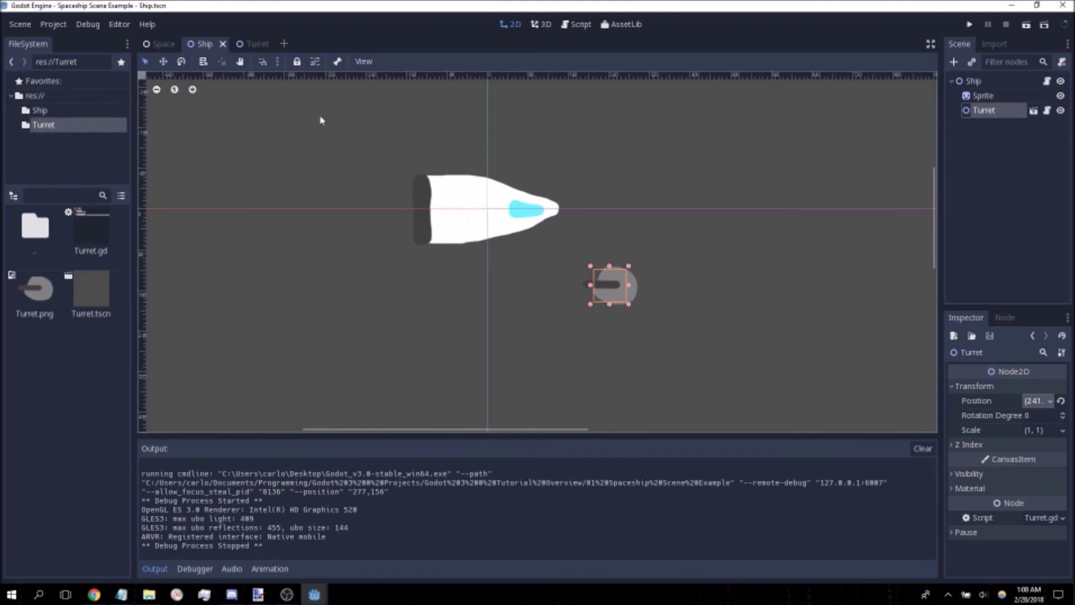
Compare the Ship scene's Ship.gd script with the Turret scene's Turret.gd script.
click(577, 25)
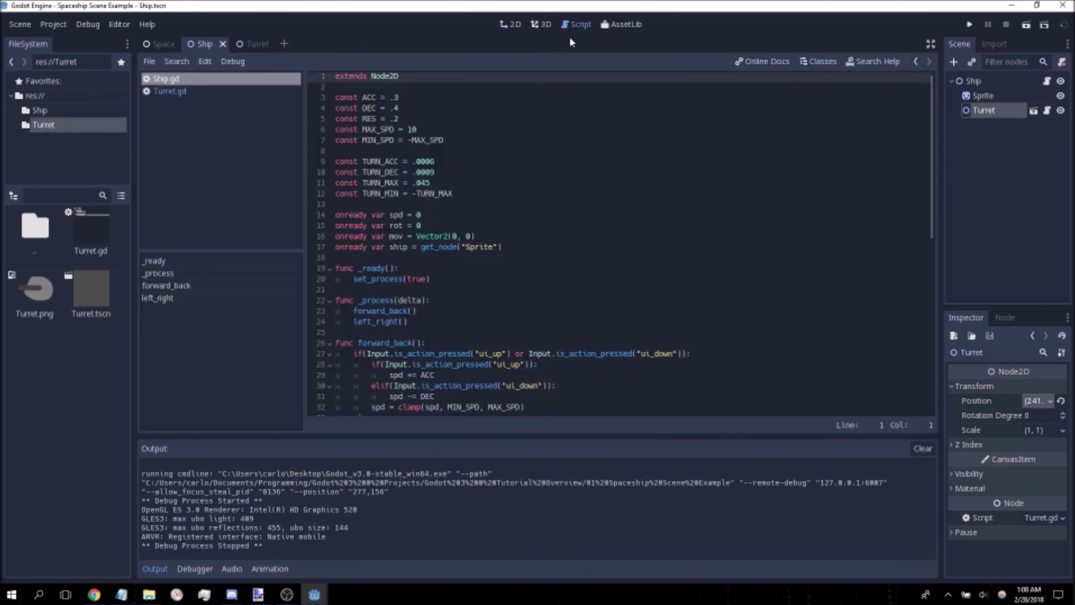
click(255, 44)
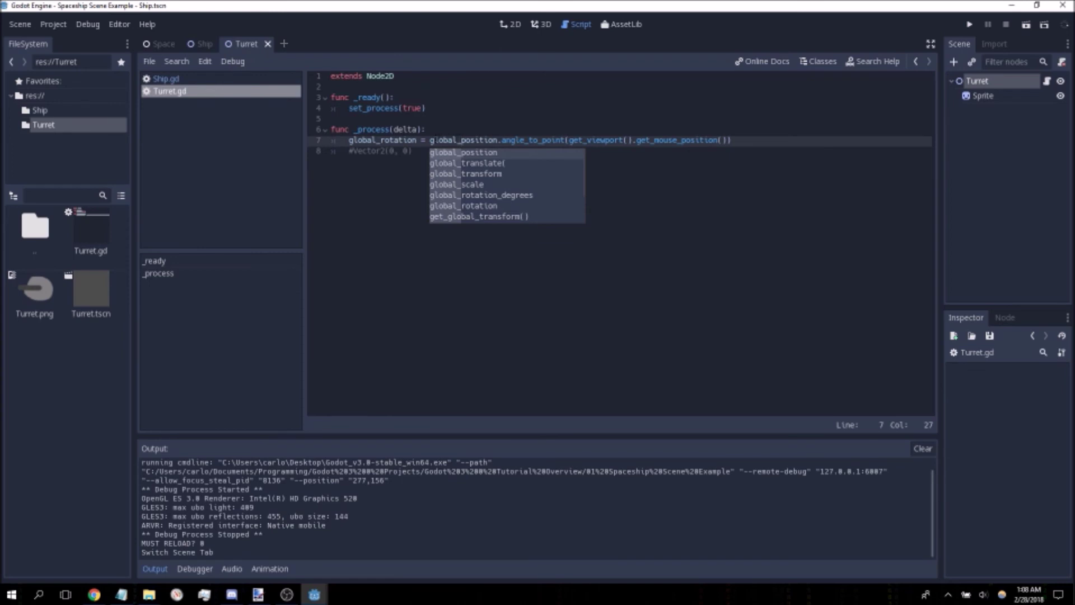
click(203, 44)
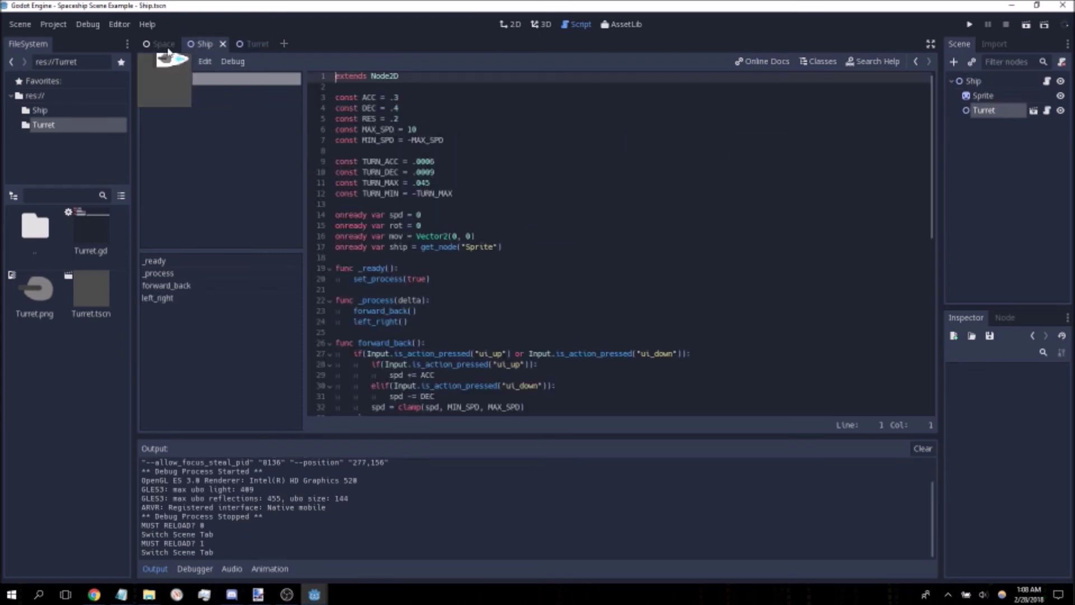
click(252, 44)
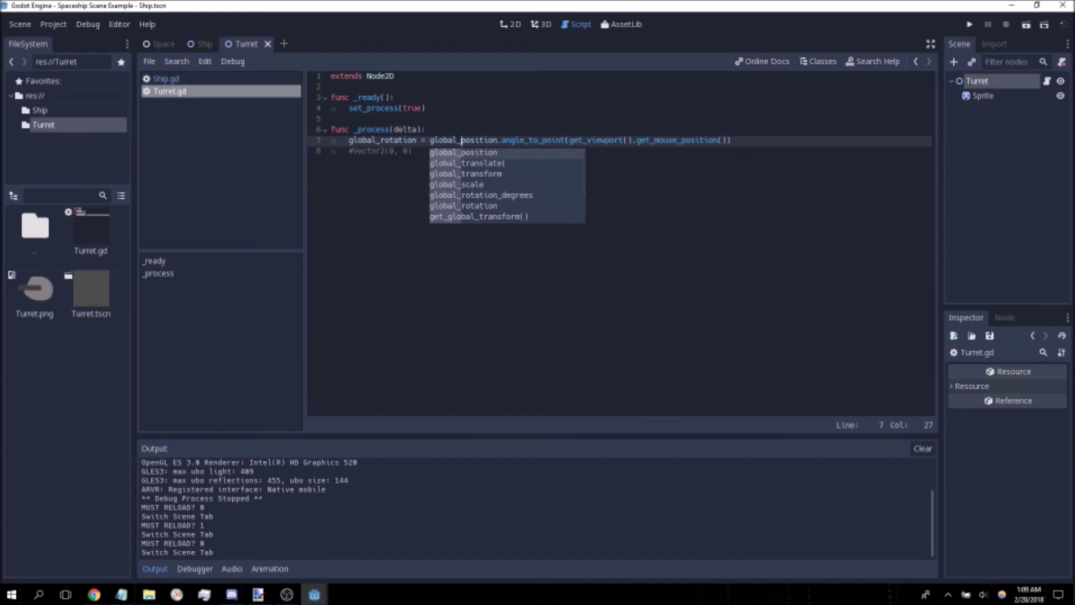
click(203, 44)
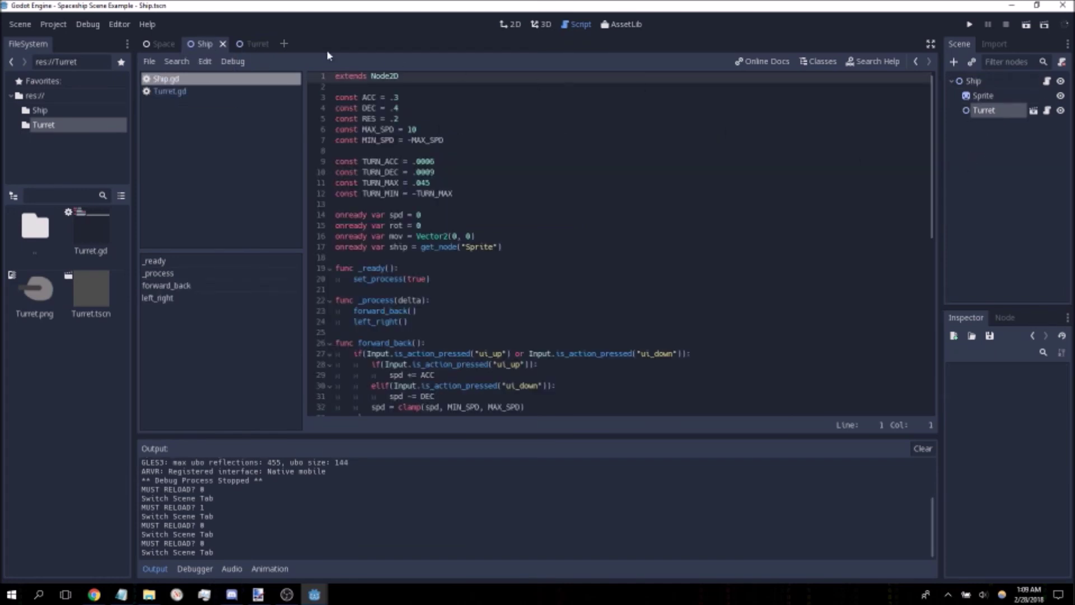
In the Ship scene, move the Turret node back onto the hull and set its position to (0, 0).
click(982, 111)
drag(609, 285, 458, 203)
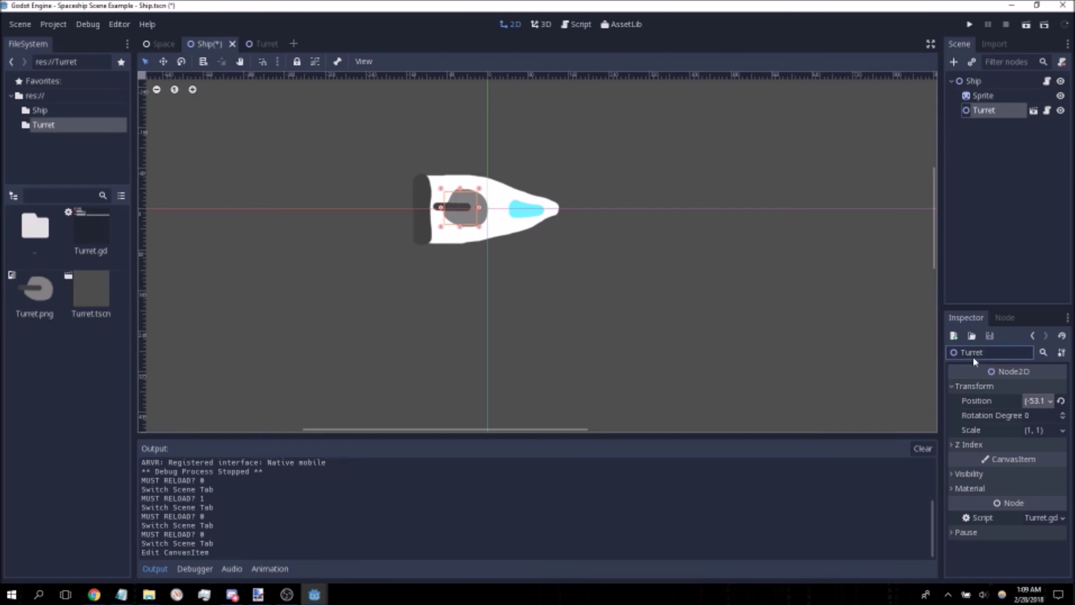
click(1046, 401)
text(0)
key(Tab)
text(0)
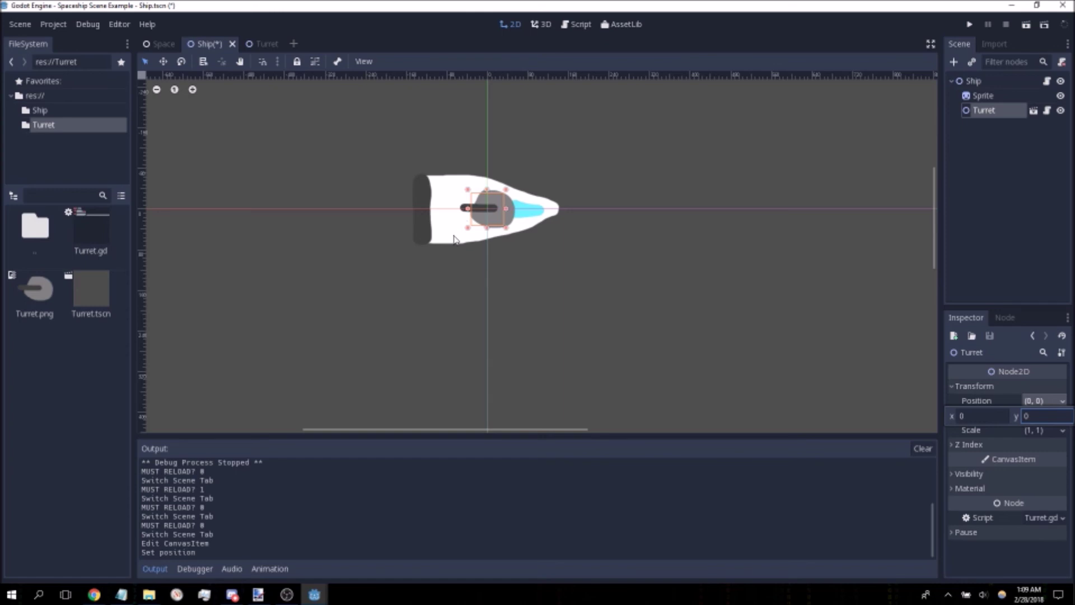
Open the Turret scene's Turret.gd script and examine the global_rotation line in its _process function.
click(268, 49)
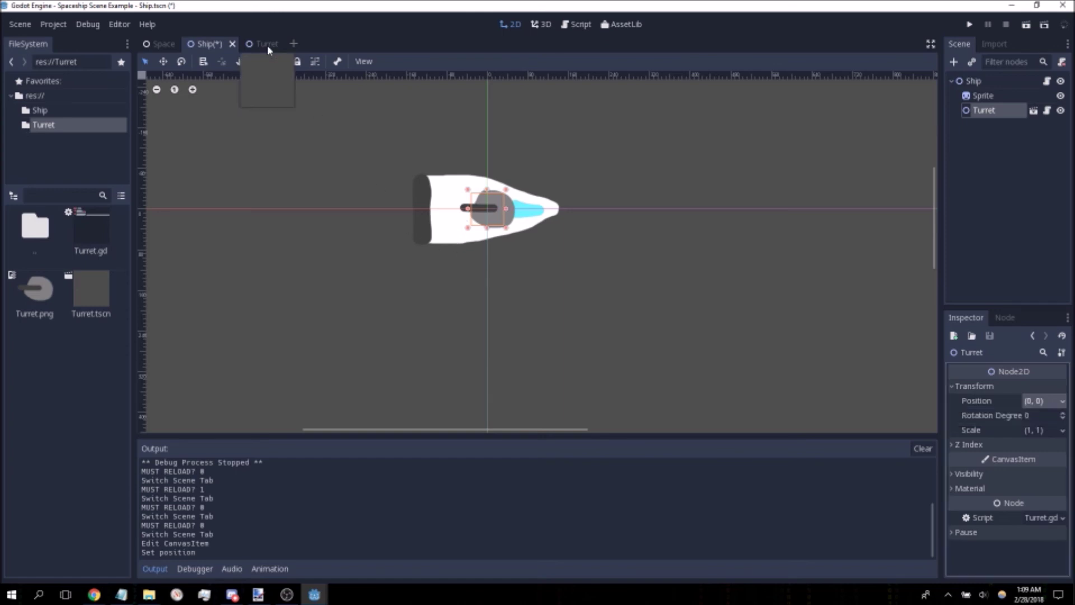
click(567, 26)
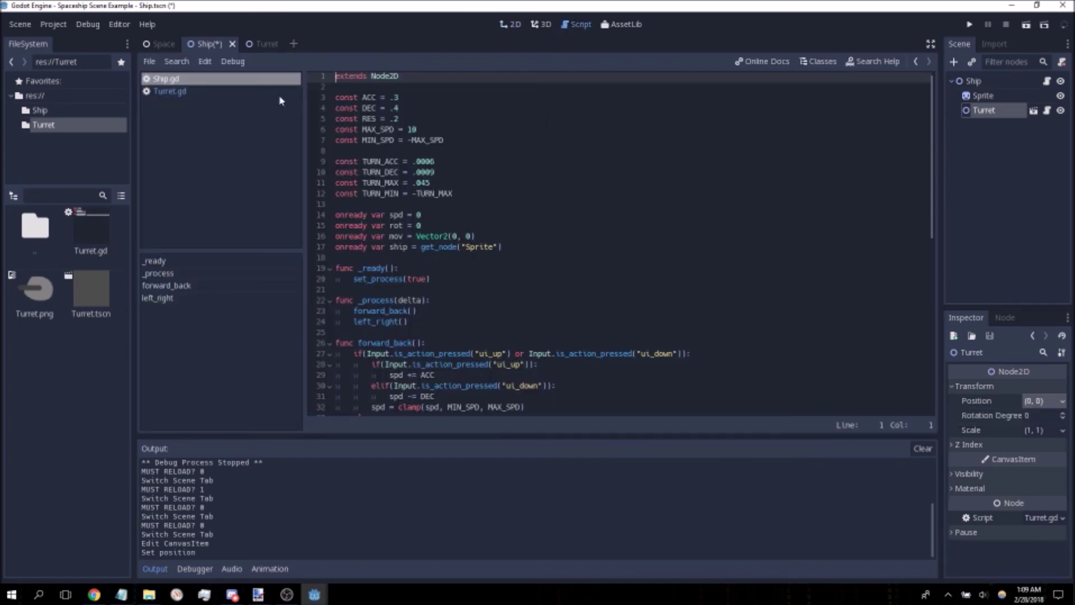
click(256, 44)
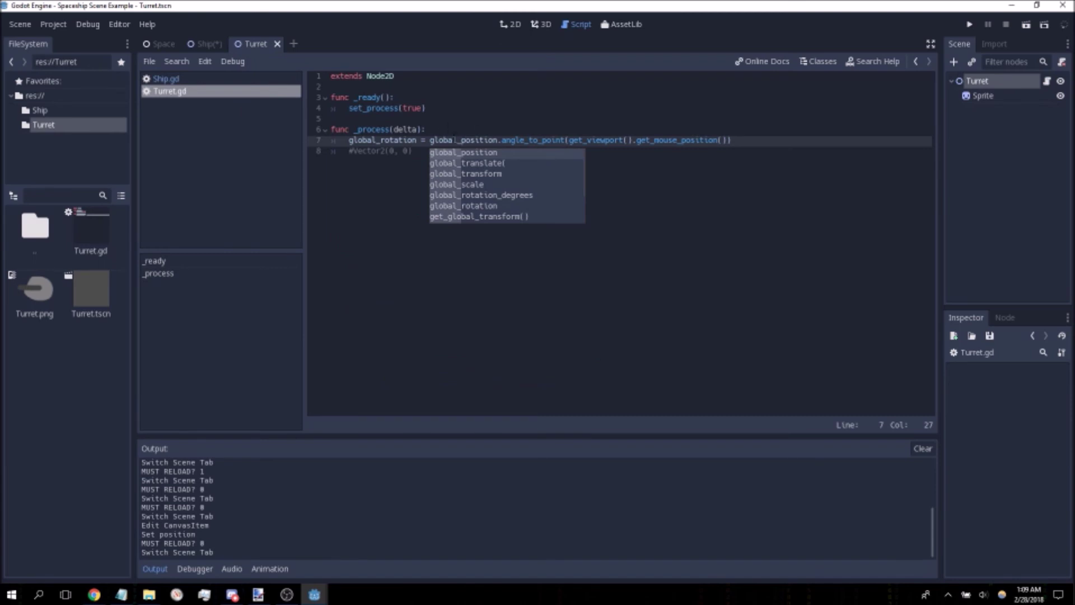
click(481, 128)
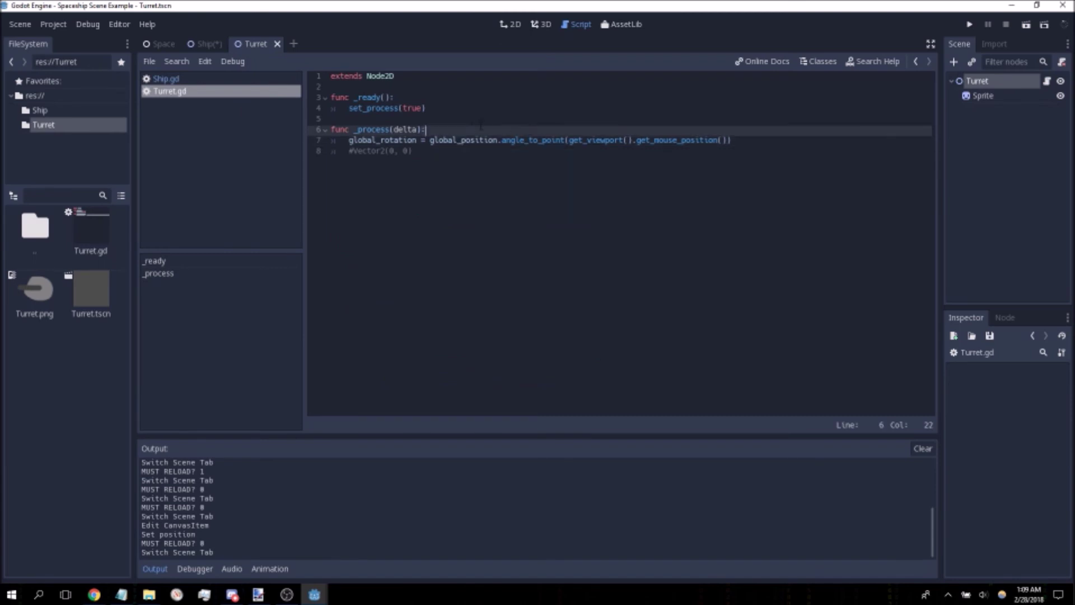
click(453, 165)
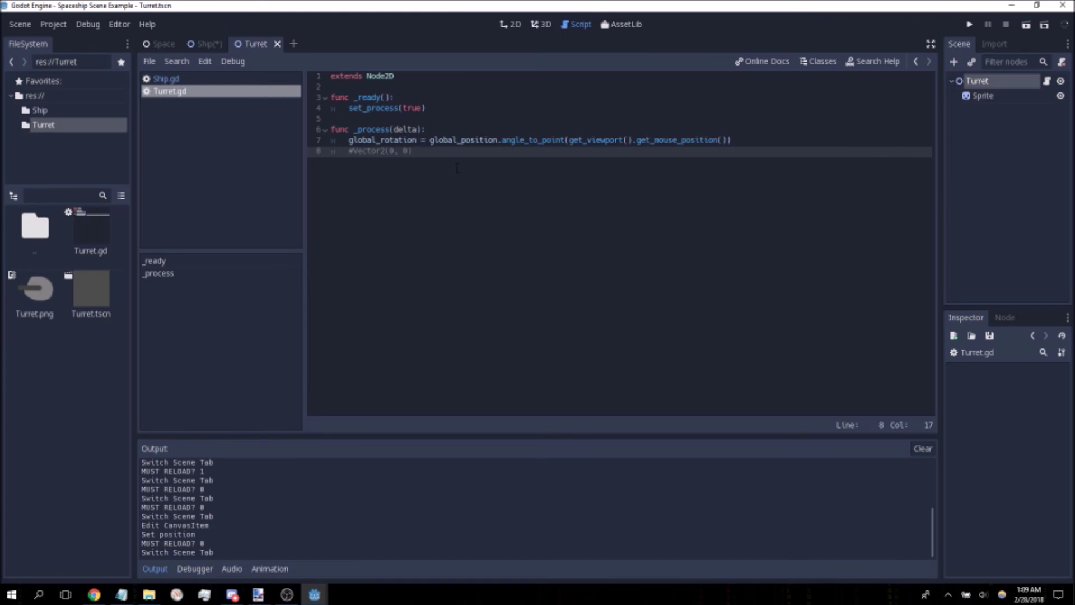
Switch to the Space scene and show it in the 2D workspace.
click(163, 44)
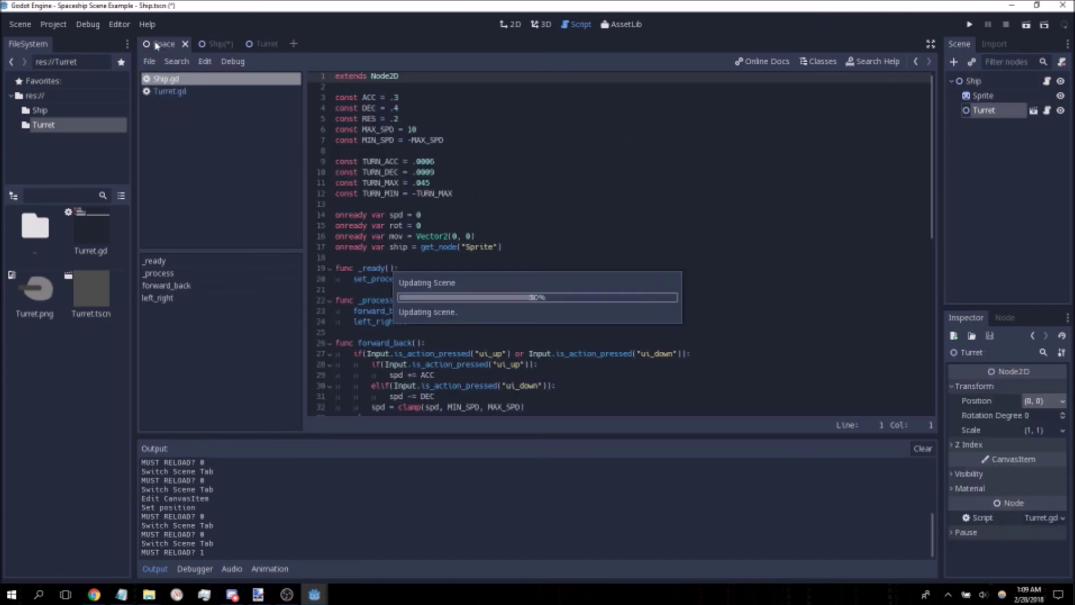
click(510, 24)
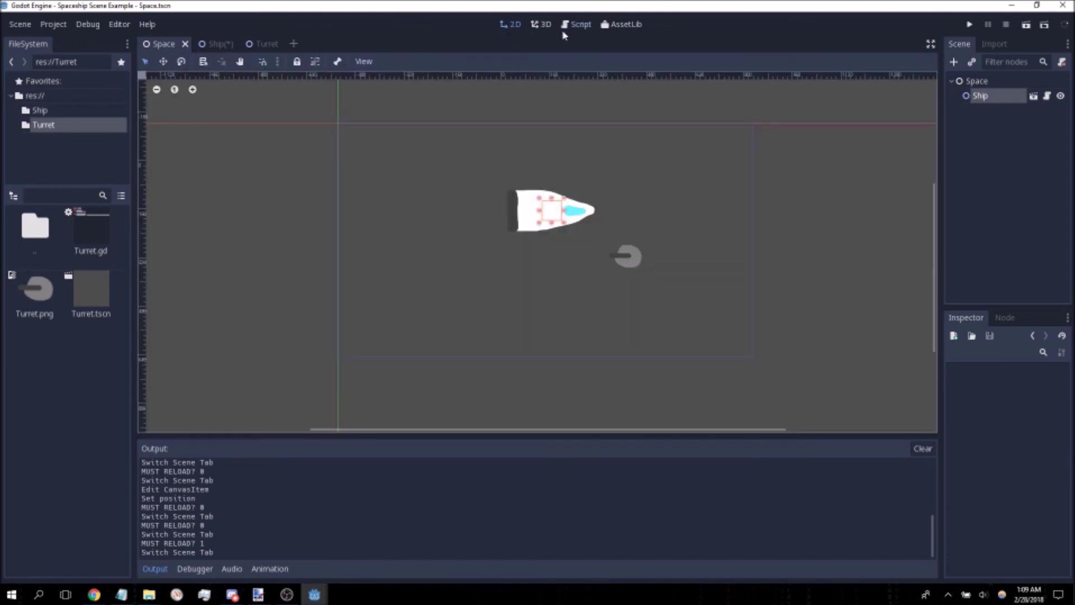
click(972, 61)
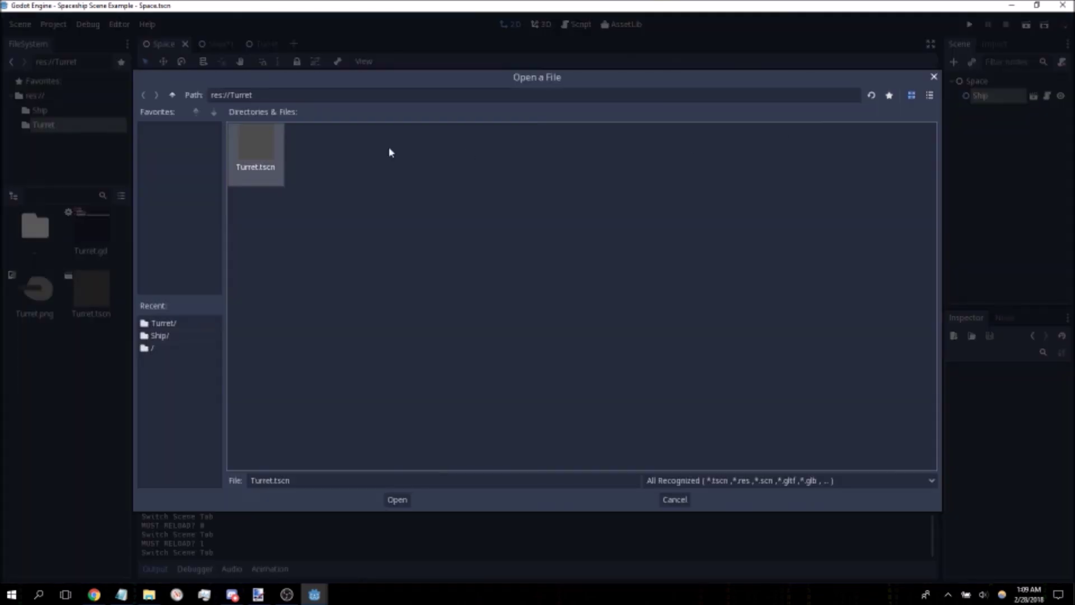
double_click(257, 155)
click(542, 309)
Instance Turret.tscn as a child of the Space root node and move it just inside the game frame's upper-left corner.
click(977, 80)
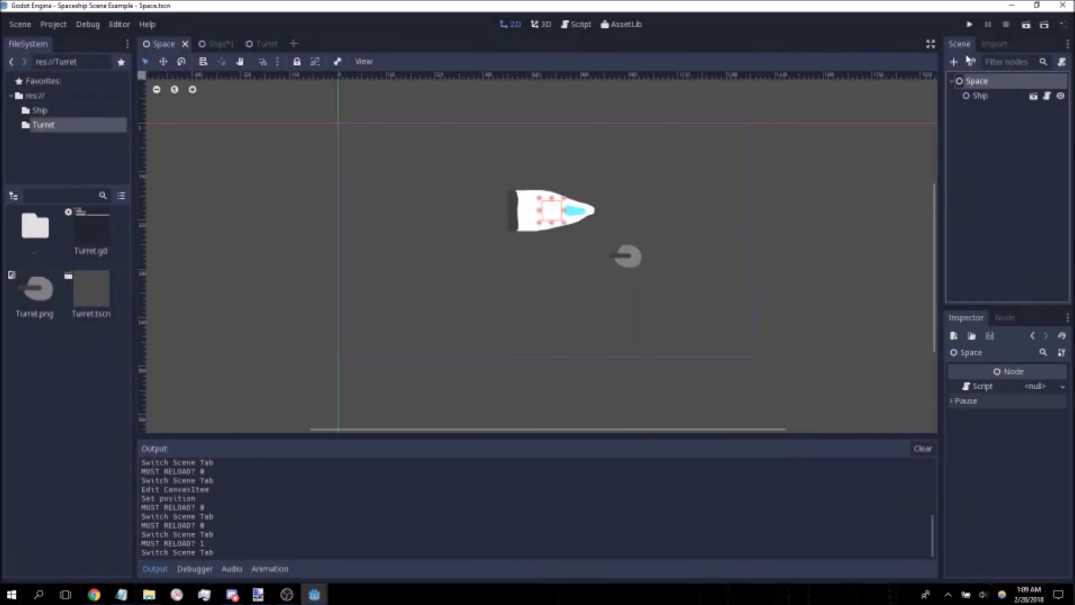
click(973, 62)
double_click(257, 151)
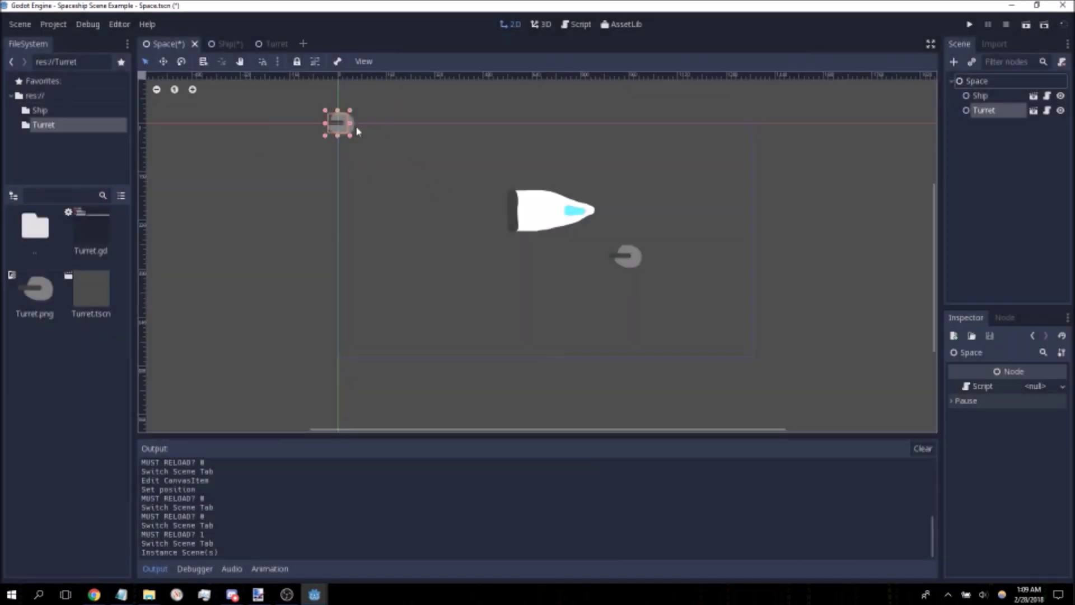
drag(363, 146, 400, 173)
Run the project, steer the ship to compare its mounted turret with the standalone turret, and close the game.
click(969, 24)
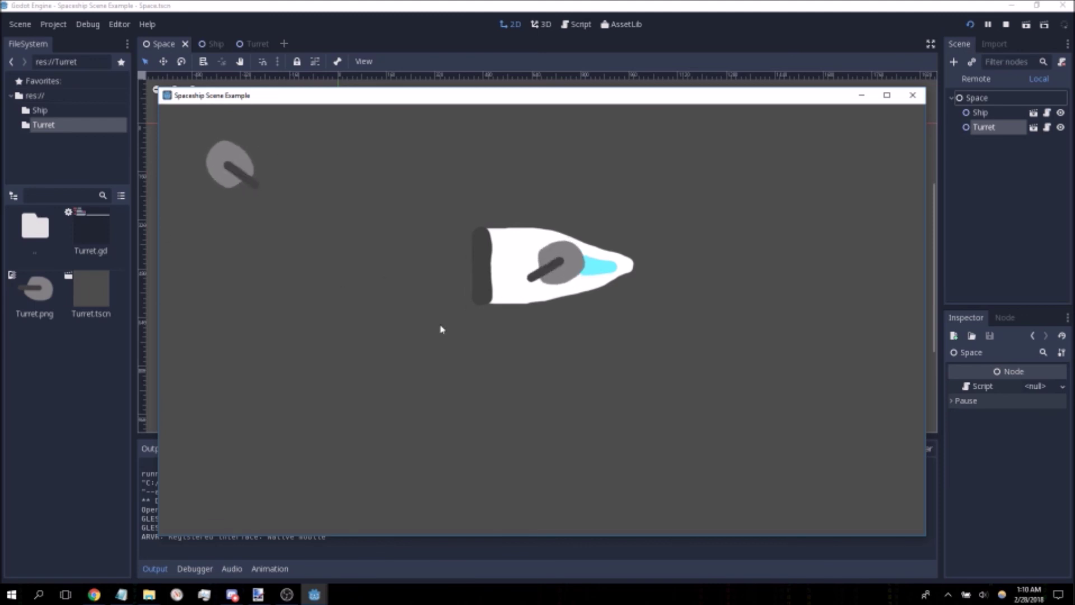
key(Right)
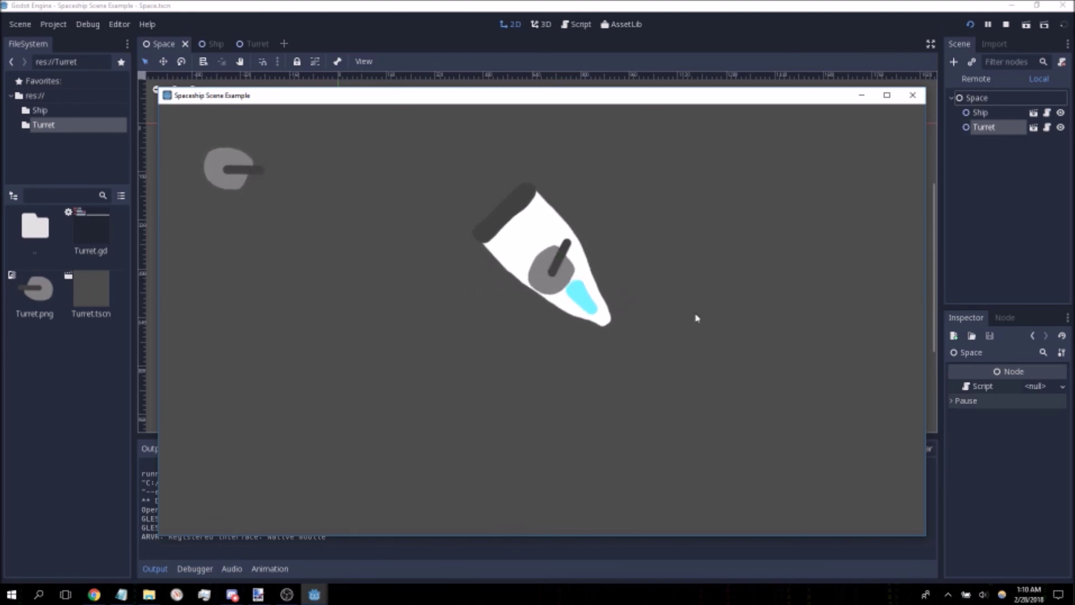
key(Up)
key(Left)
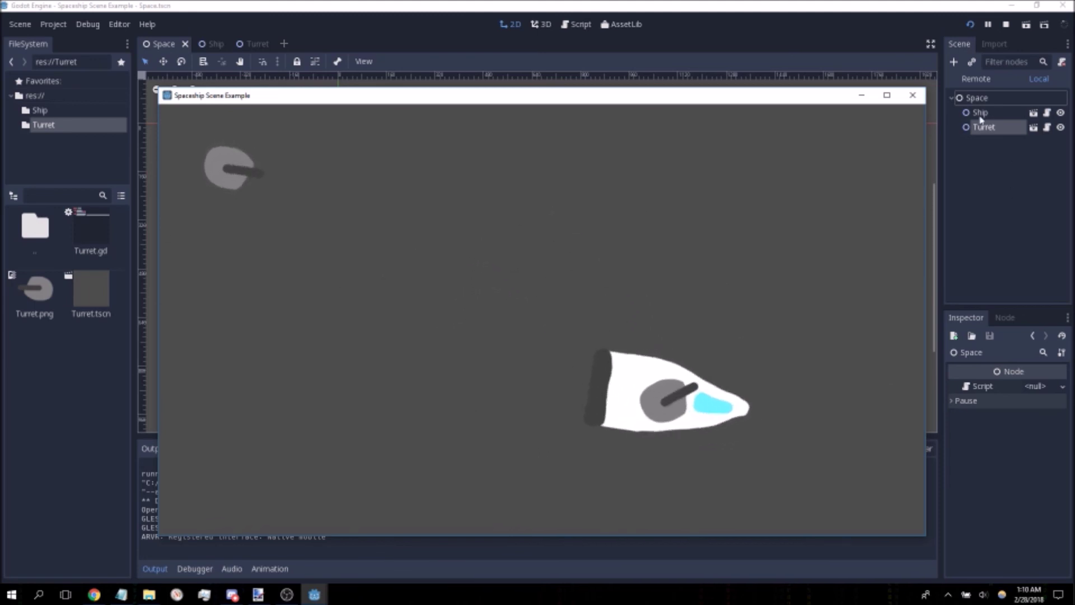
click(917, 94)
click(704, 172)
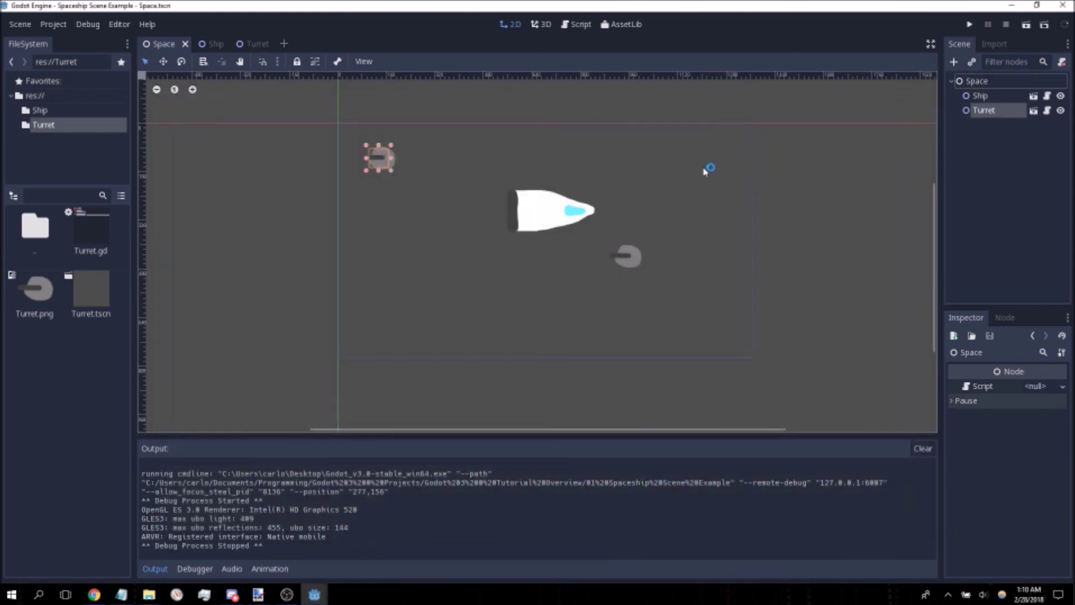